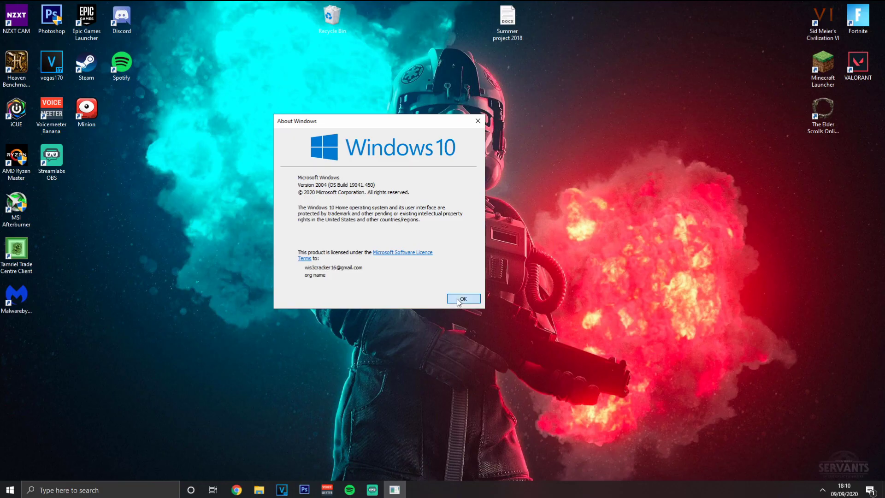
# Close the About Windows dialog and open the Update & Security section of Windows Settings.
pyautogui.click(631, 466)
pyautogui.click(50, 490)
pyautogui.click(10, 490)
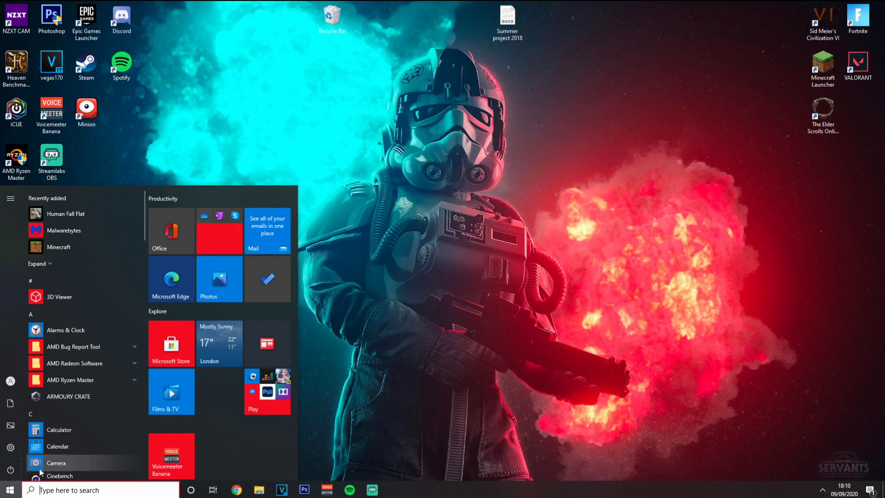
pyautogui.moveTo(16, 453)
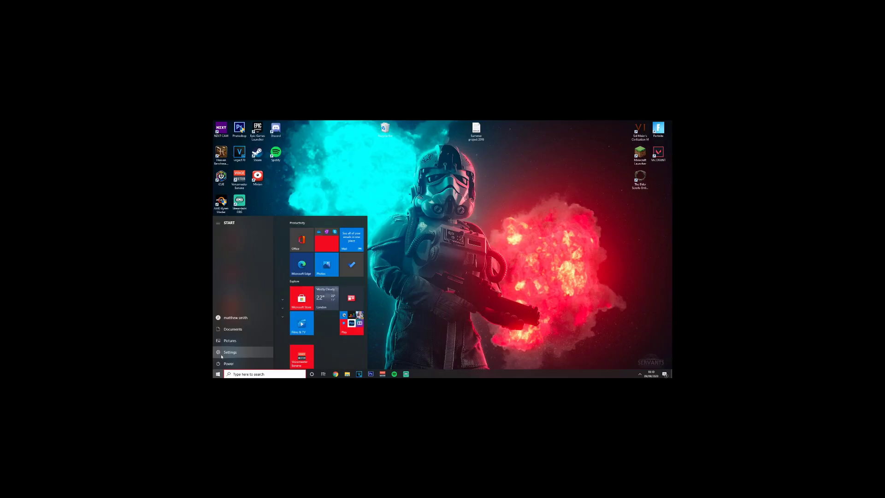
pyautogui.click(16, 452)
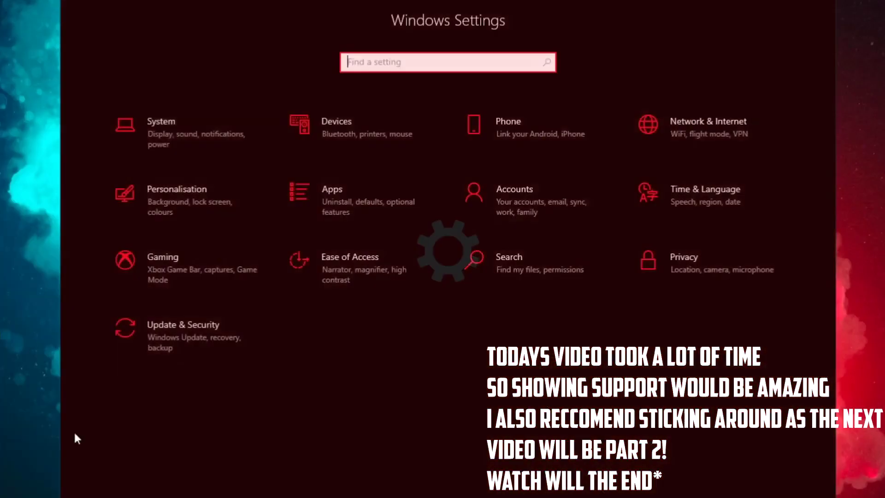
pyautogui.click(171, 329)
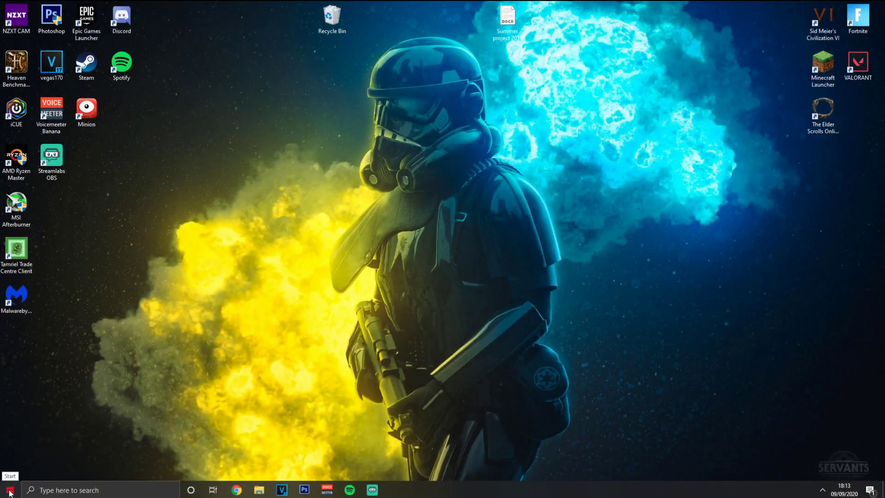
# Open Defragment and Optimise Drives and optimise the C: solid state drive.
pyautogui.click(10, 490)
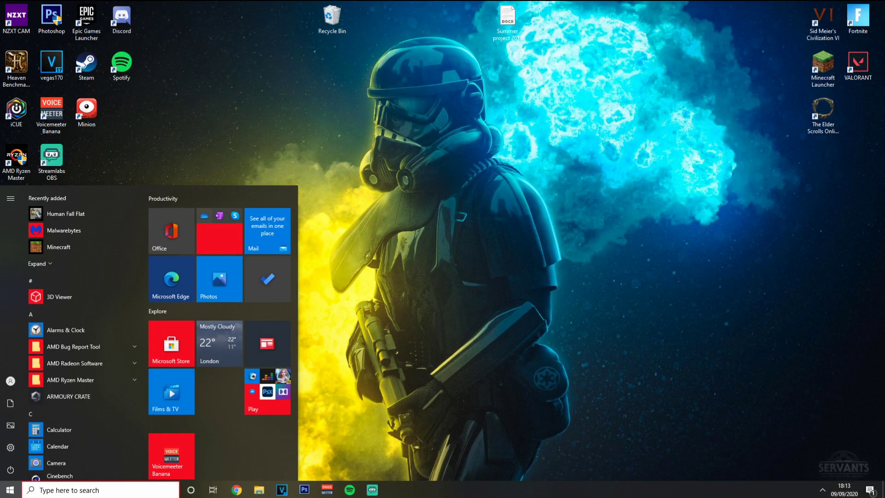
pyautogui.write('defr')
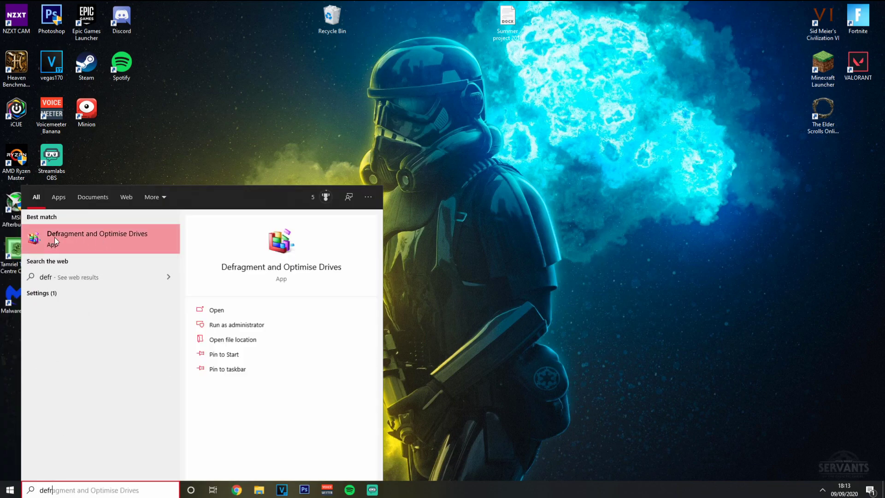
pyautogui.click(54, 238)
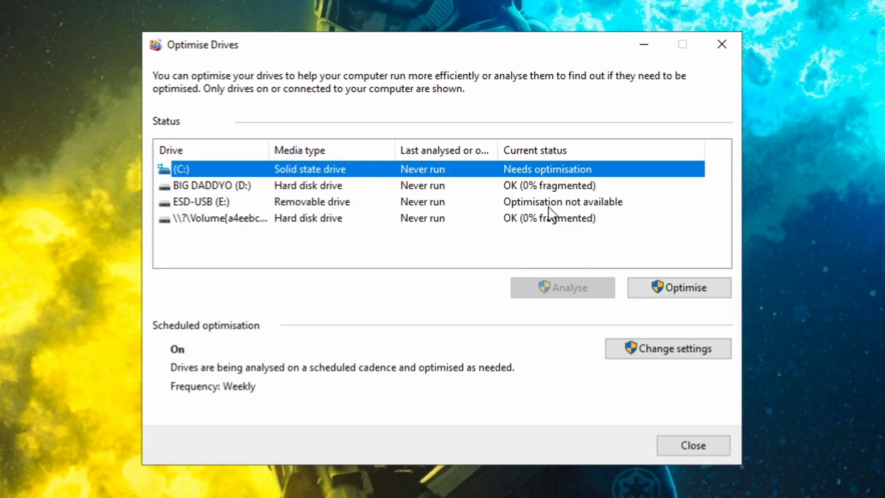
pyautogui.click(665, 285)
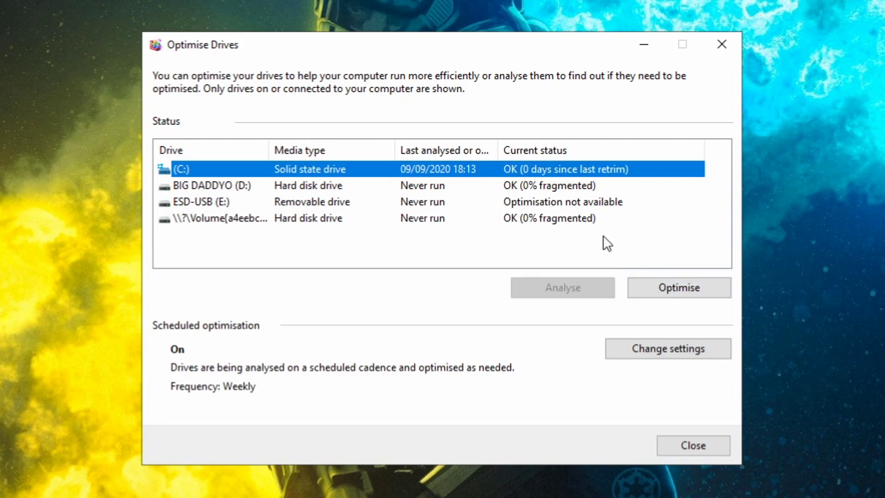
# Optimise the BIG DADDYO (D:) drive and the unlabelled hard disk volume in the drive list.
pyautogui.click(456, 189)
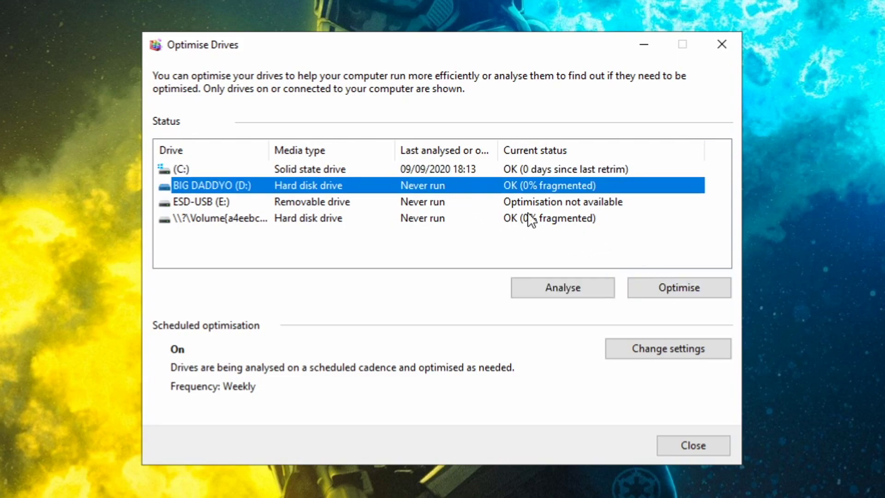
pyautogui.click(610, 285)
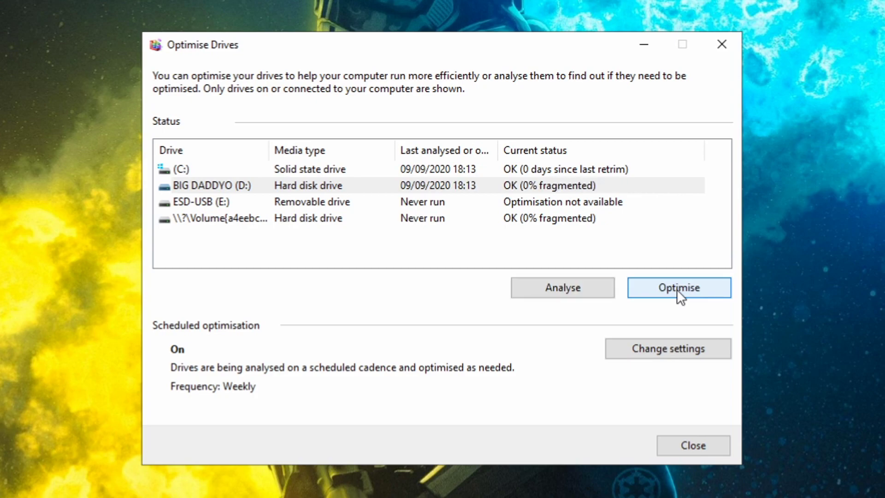
pyautogui.click(505, 202)
pyautogui.click(546, 215)
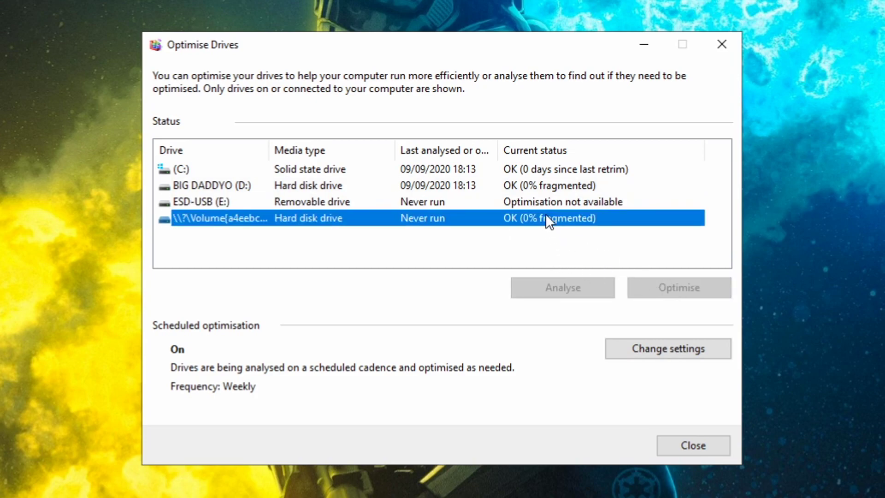
pyautogui.click(588, 283)
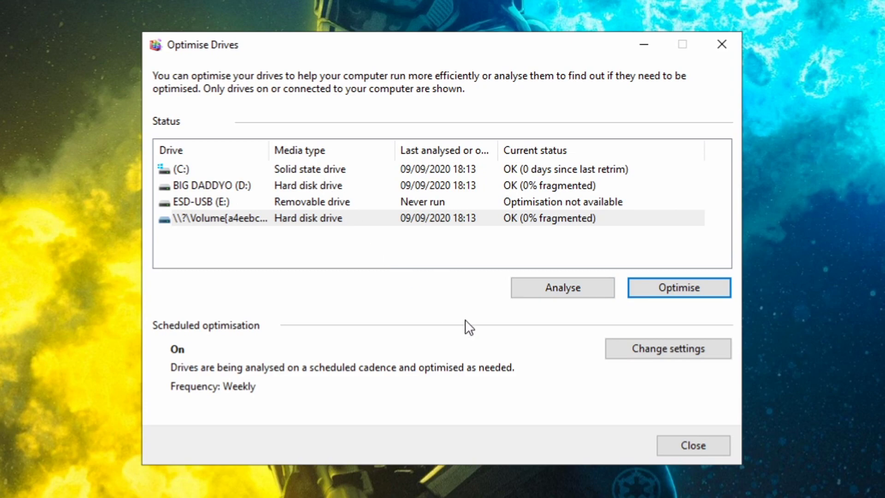
# Check the analysis and optimisation status of each listed drive and close the Optimise Drives window.
pyautogui.click(525, 289)
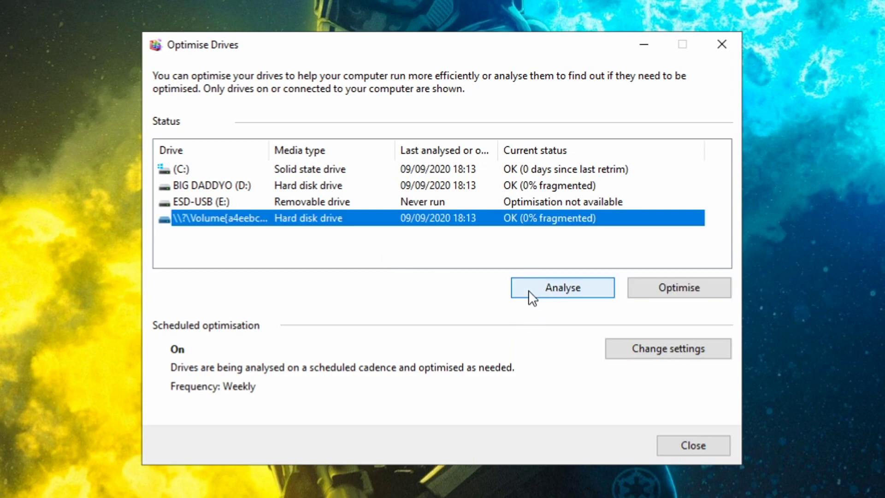
pyautogui.click(521, 197)
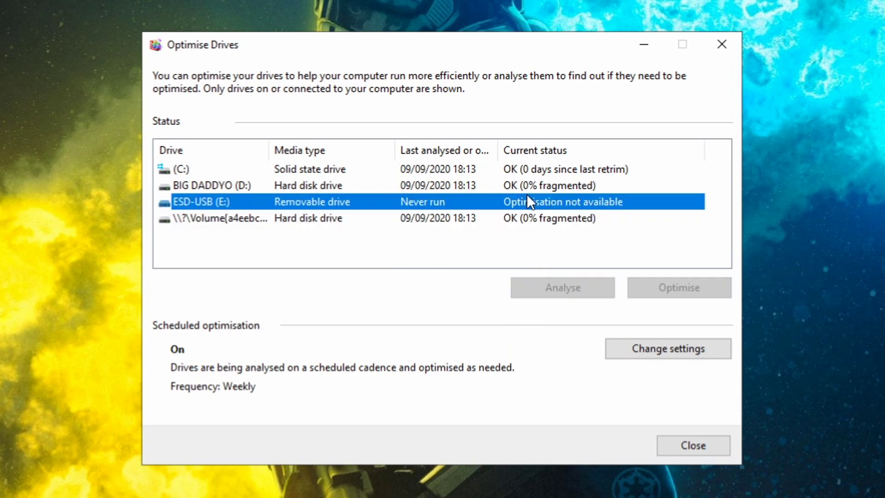
pyautogui.click(541, 169)
pyautogui.click(542, 185)
pyautogui.click(560, 288)
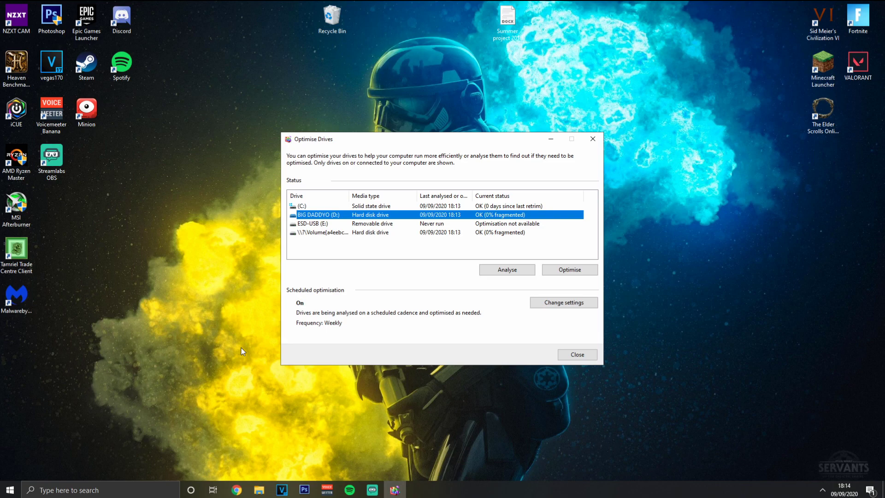
pyautogui.click(501, 232)
pyautogui.click(500, 223)
pyautogui.click(500, 206)
pyautogui.click(501, 215)
pyautogui.click(506, 224)
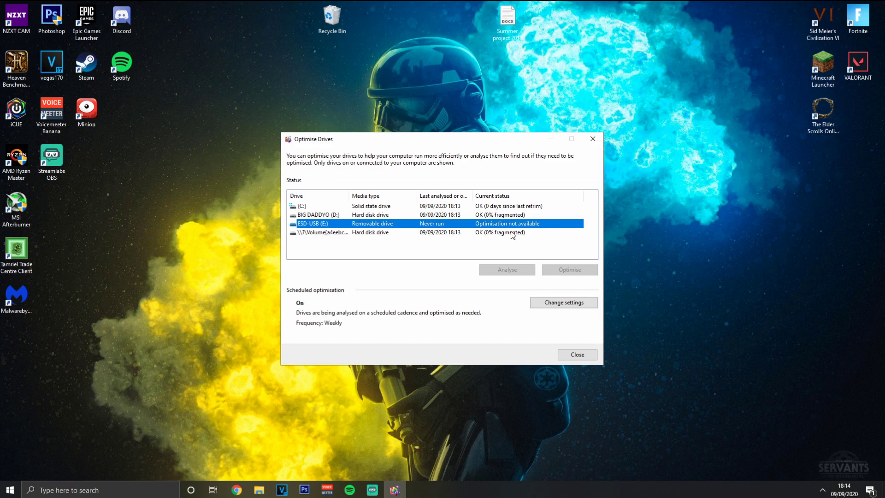
pyautogui.click(512, 234)
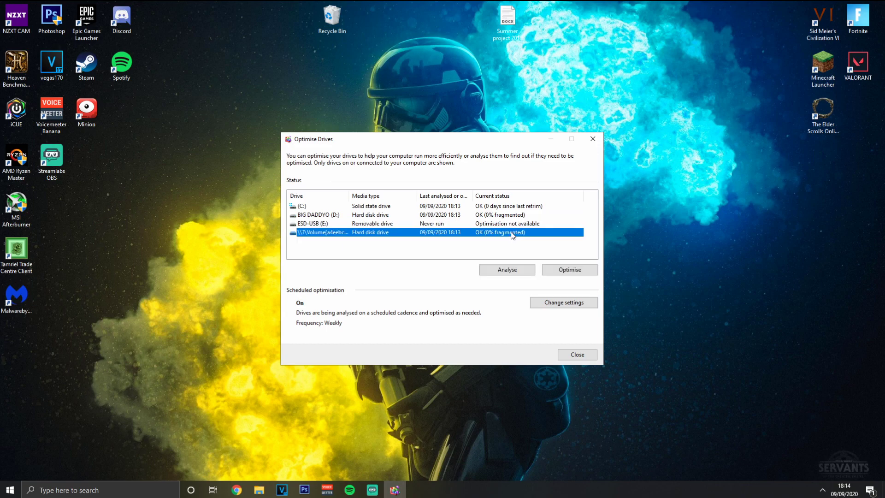
pyautogui.click(594, 140)
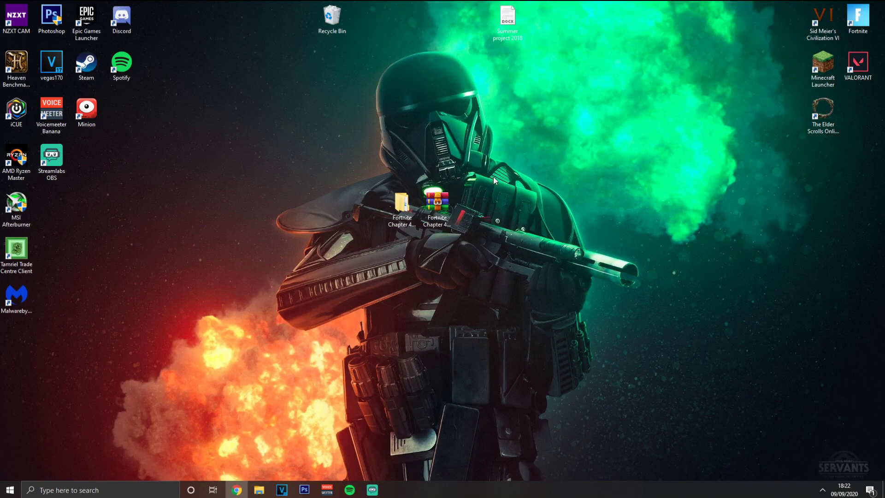
pyautogui.moveTo(427, 215); pyautogui.dragTo(497, 215)
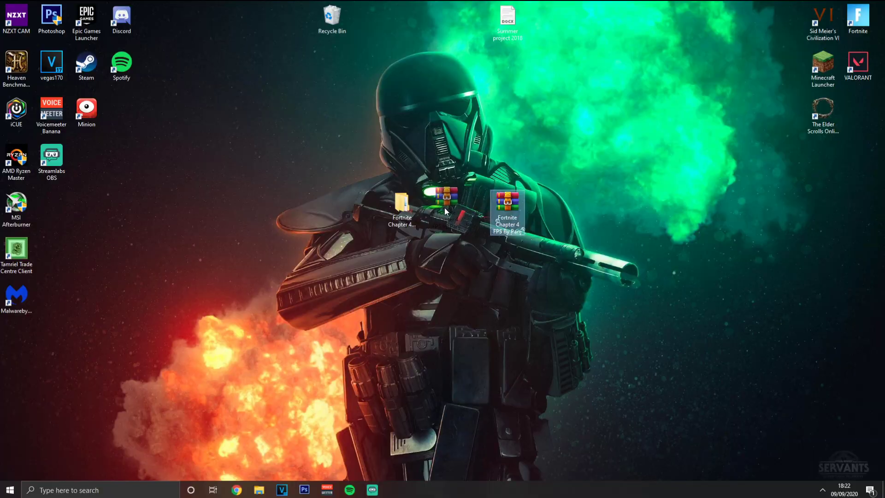
pyautogui.moveTo(444, 208); pyautogui.dragTo(444, 211)
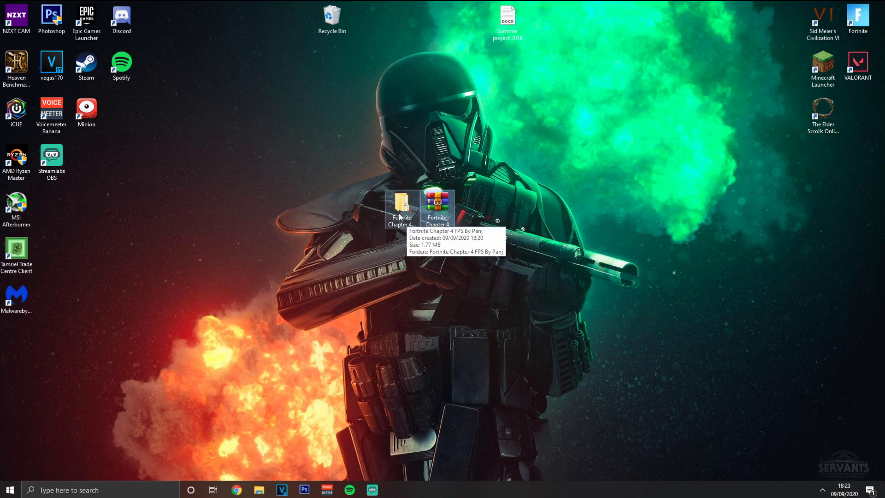
# Open the Low End (Major FPS Boost, Lower graphics) folder inside the Config folder of the Fortnite Chapter 4 FPS pack.
pyautogui.doubleClick(400, 215)
pyautogui.doubleClick(568, 134)
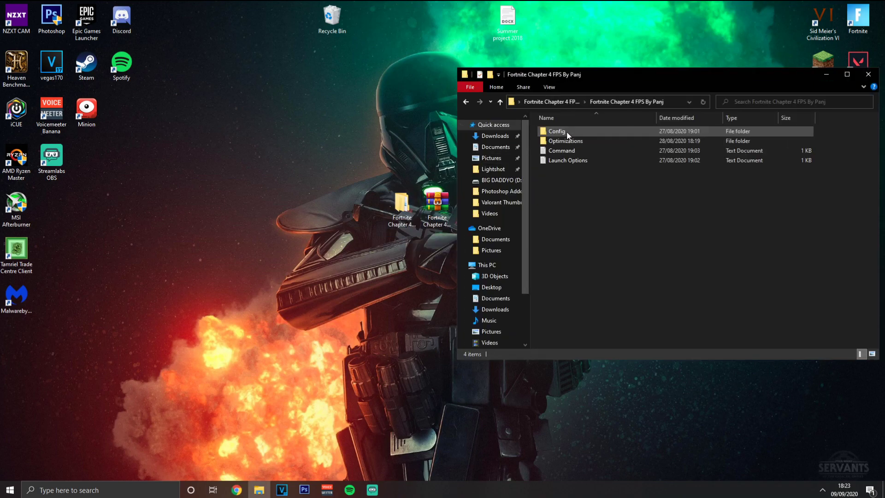
pyautogui.doubleClick(570, 134)
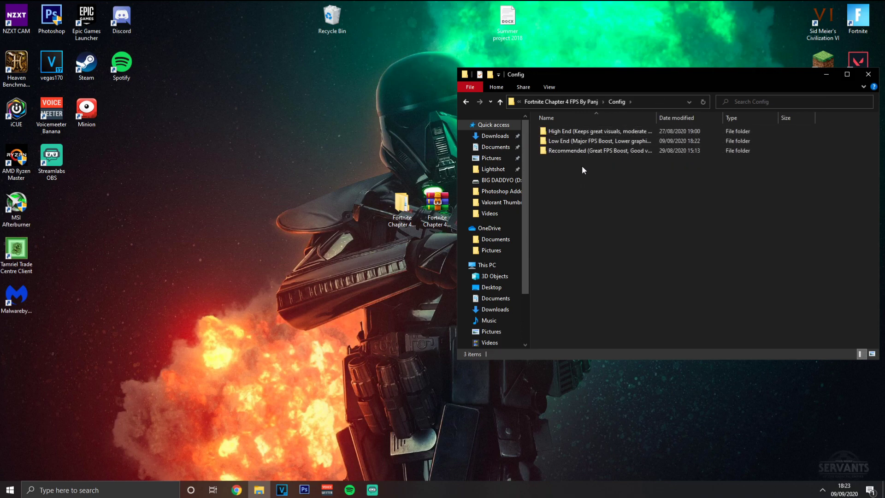
pyautogui.hotkey('ctrl', 'a')
pyautogui.click(617, 175)
pyautogui.doubleClick(580, 142)
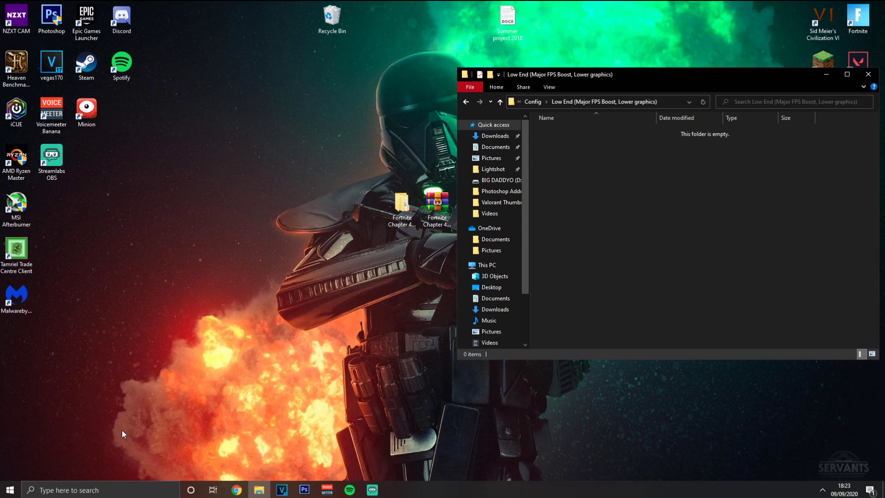
# Open the %appdata% folder through the Run dialog and place its window clear of the Low End folder window.
pyautogui.press('super+r')
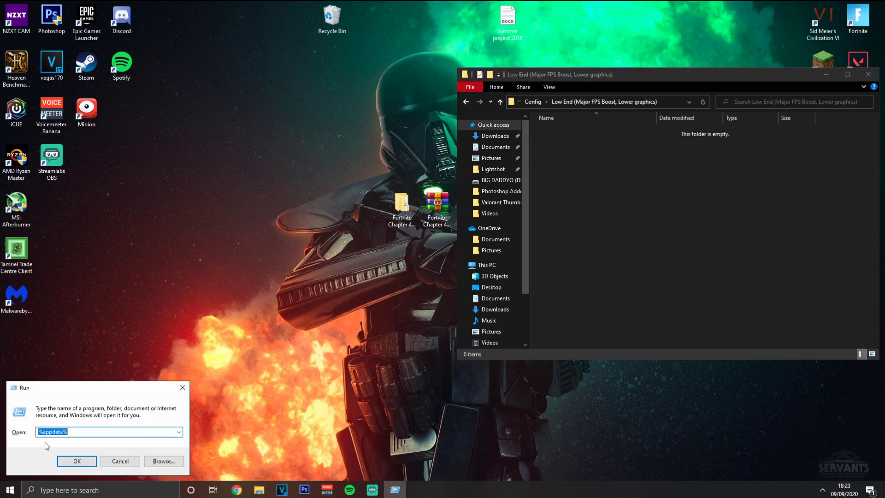
pyautogui.click(73, 461)
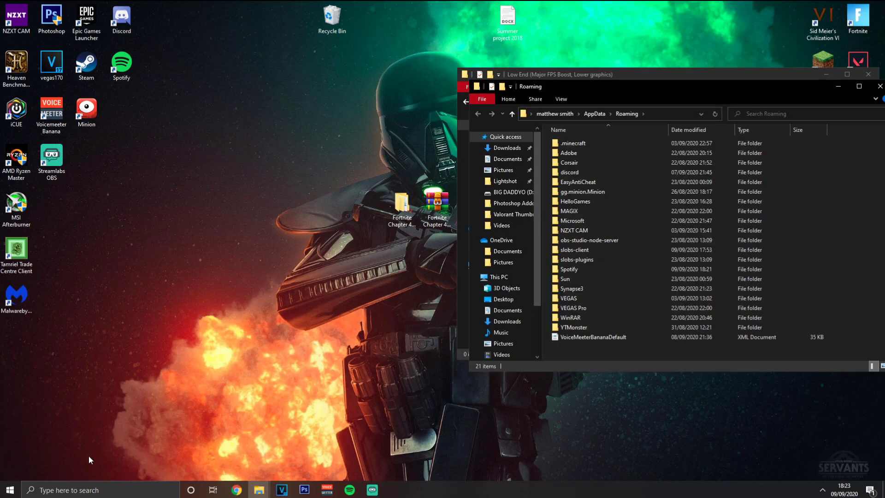
pyautogui.moveTo(611, 92); pyautogui.dragTo(214, 166)
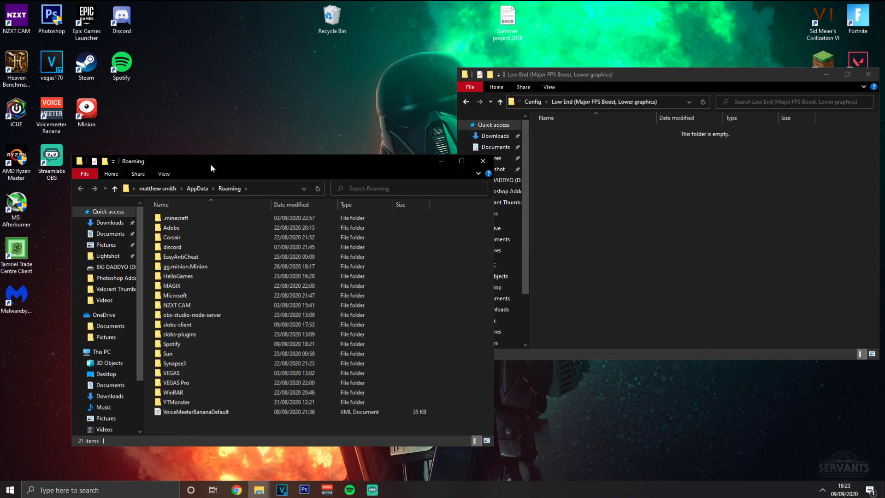
# Go up to AppData and navigate to Local\FortniteGame\Saved\Config\WindowsClient.
pyautogui.click(198, 188)
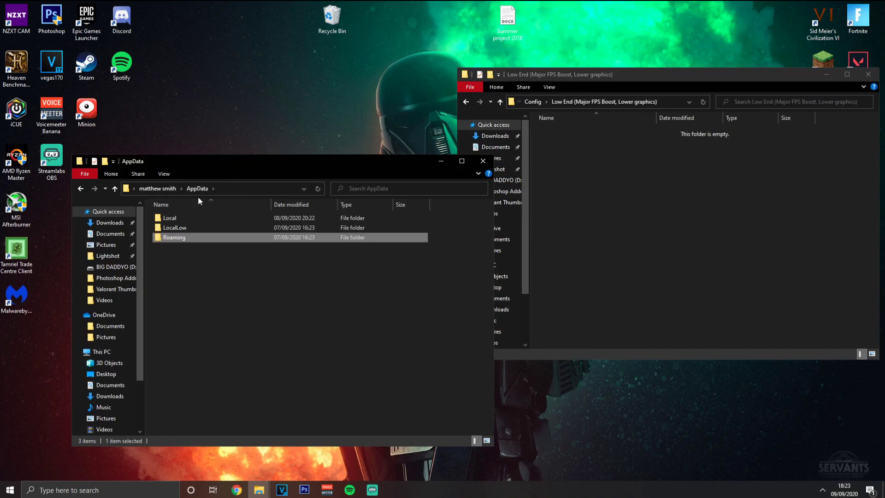
pyautogui.doubleClick(187, 220)
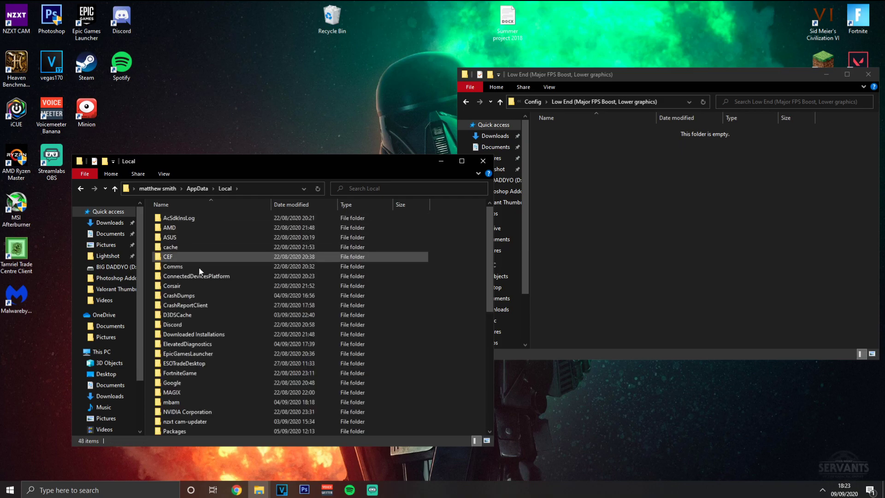
pyautogui.doubleClick(184, 373)
pyautogui.click(192, 218)
pyautogui.doubleClick(192, 218)
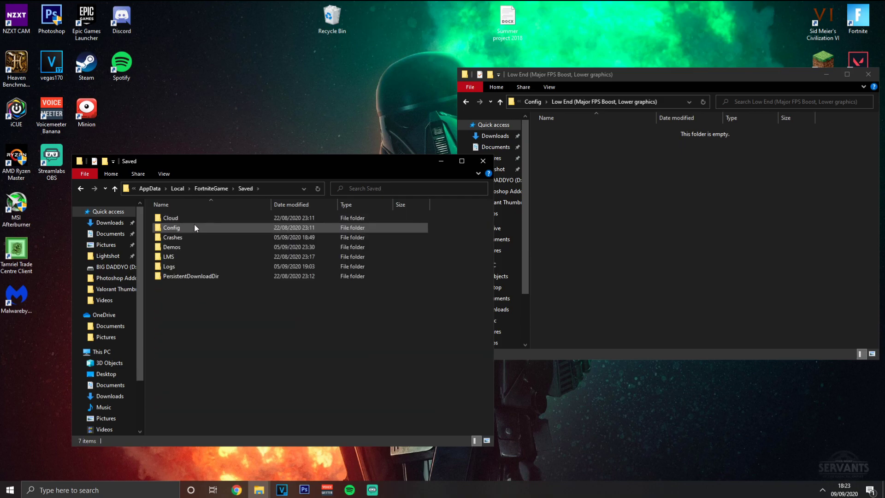
pyautogui.doubleClick(195, 226)
pyautogui.doubleClick(200, 226)
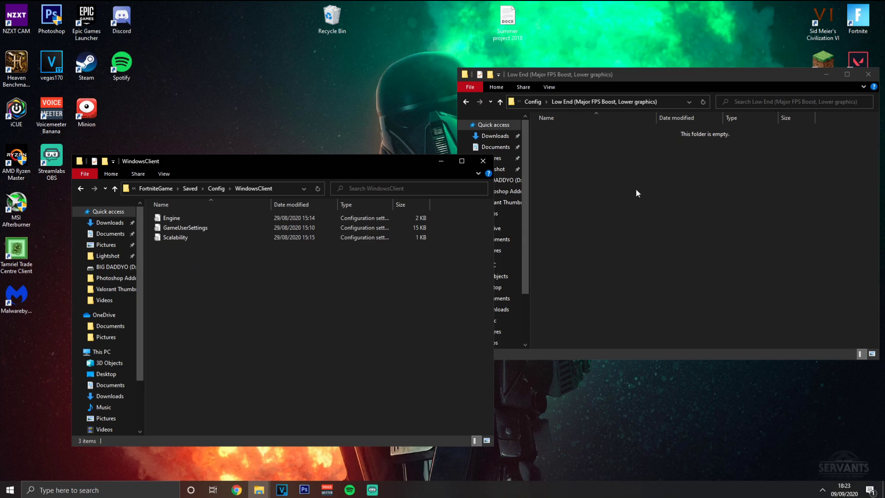
# Review the Engine, GameUserSettings and Scalability configuration files in WindowsClient and close the folder window.
pyautogui.moveTo(224, 261); pyautogui.dragTo(203, 214)
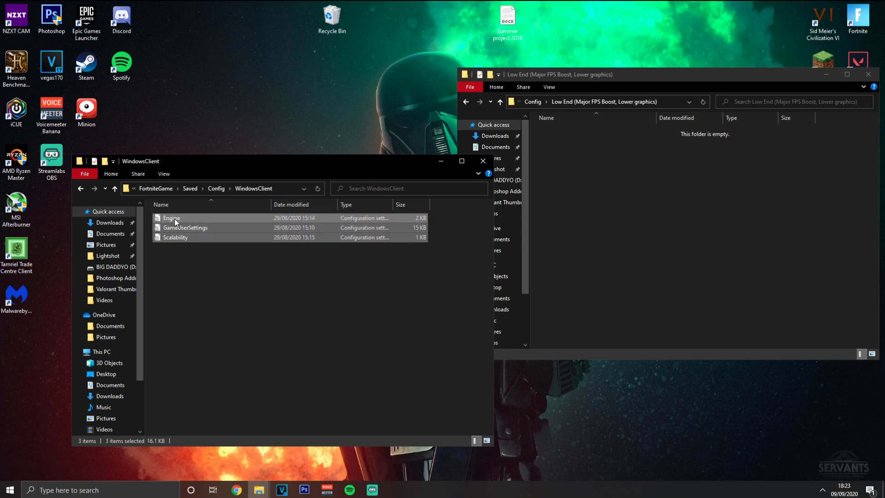
pyautogui.click(209, 286)
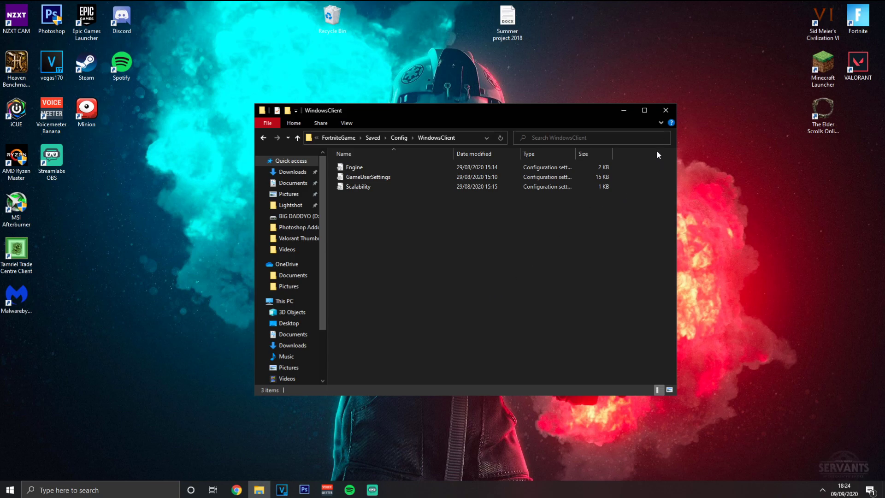
pyautogui.click(665, 111)
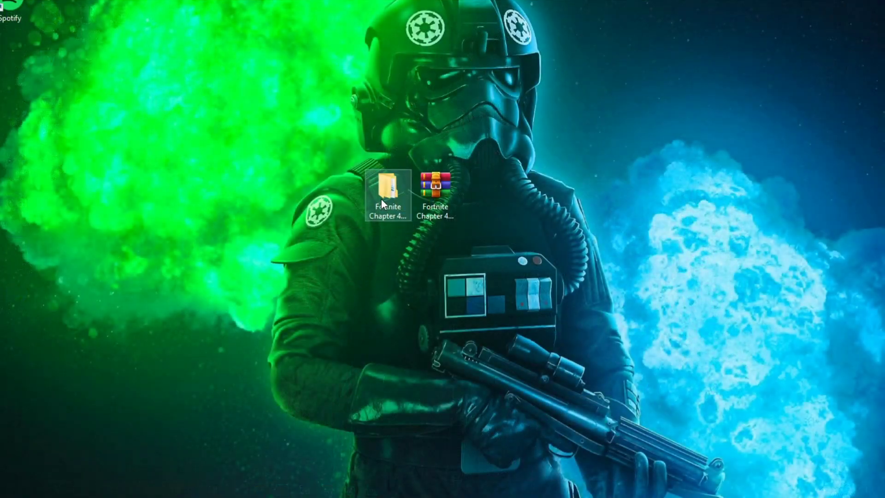
# Open the Launch Options text document from the Fortnite Chapter 4 FPS pack in Notepad.
pyautogui.doubleClick(381, 198)
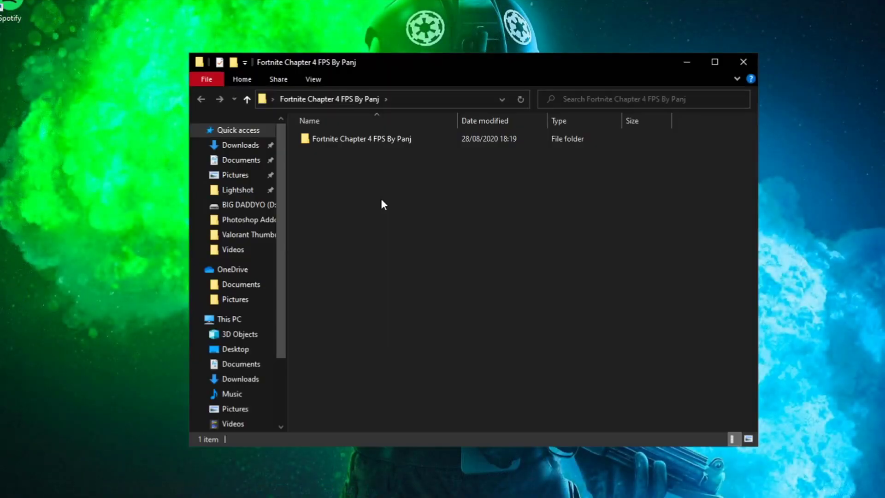
pyautogui.doubleClick(373, 140)
pyautogui.doubleClick(362, 179)
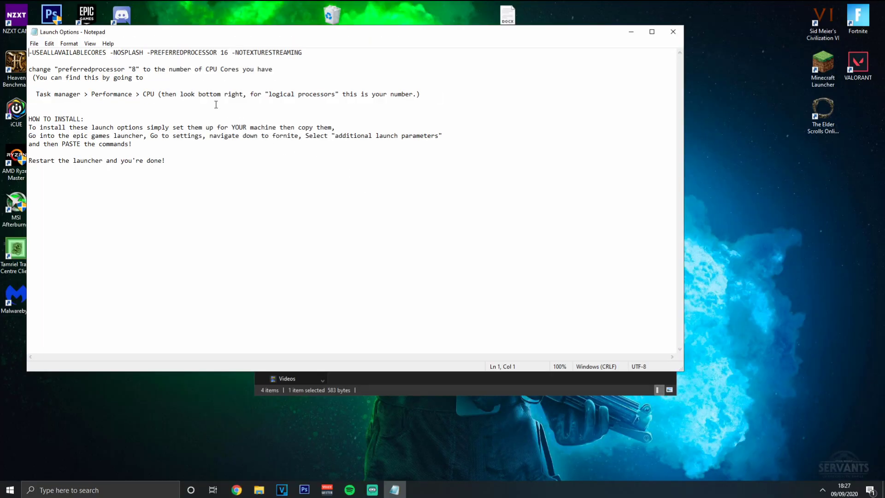
# Move the Launch Options window clear of the desktop shortcuts and review its line of launch parameters.
pyautogui.moveTo(223, 34); pyautogui.dragTo(420, 56)
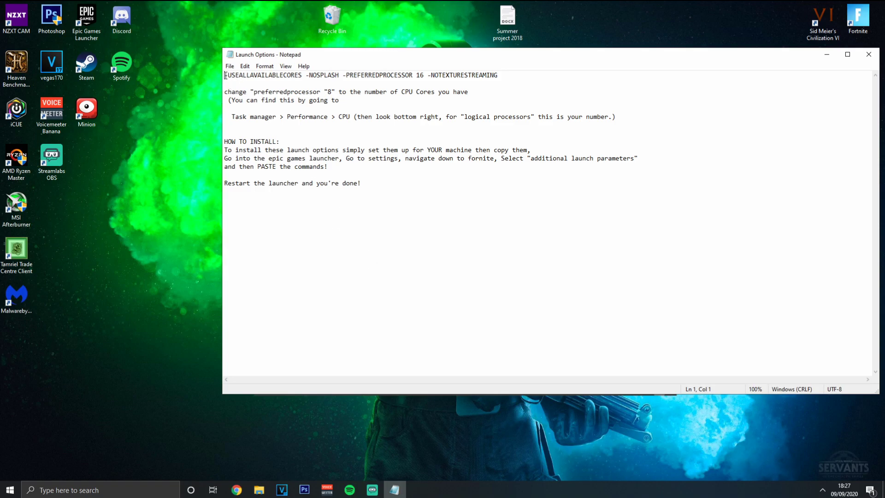
pyautogui.moveTo(226, 77); pyautogui.dragTo(405, 87)
pyautogui.click(460, 77)
# Check the CPU's logical processor count in the performance view of Task Manager and close it.
pyautogui.rightClick(146, 307)
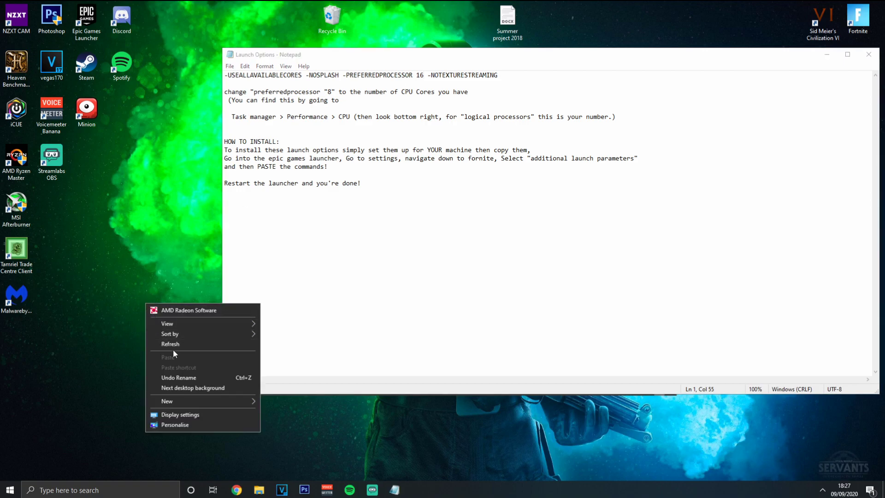
pyautogui.click(142, 356)
pyautogui.rightClick(425, 490)
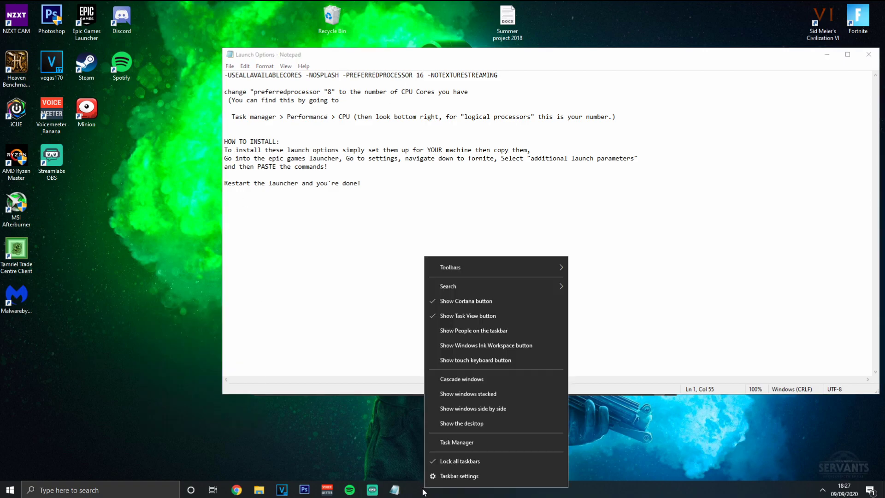
pyautogui.click(457, 443)
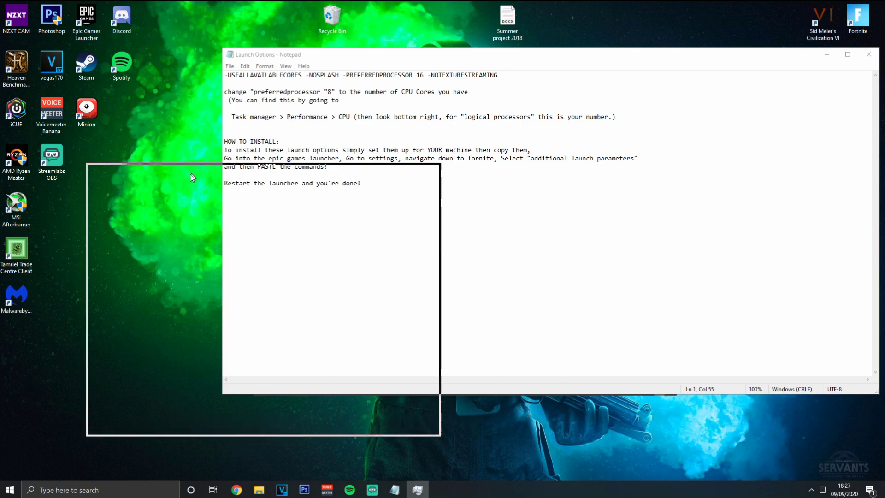
pyautogui.click(141, 233)
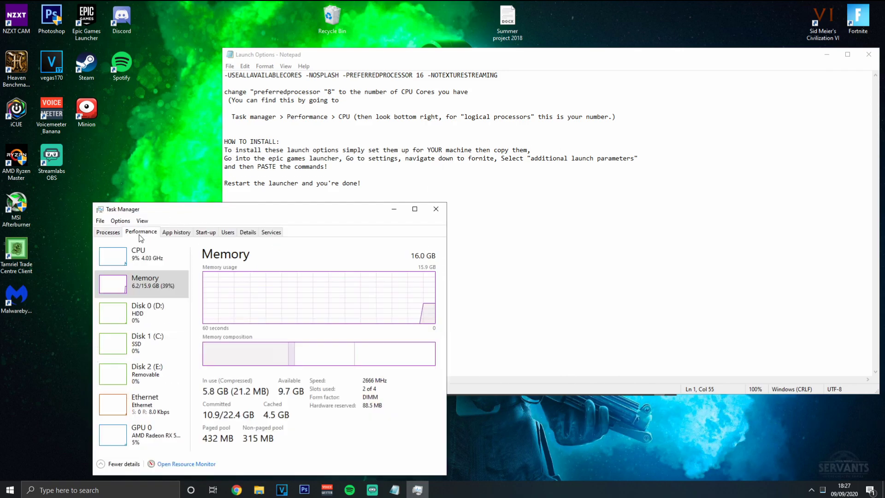
pyautogui.click(152, 257)
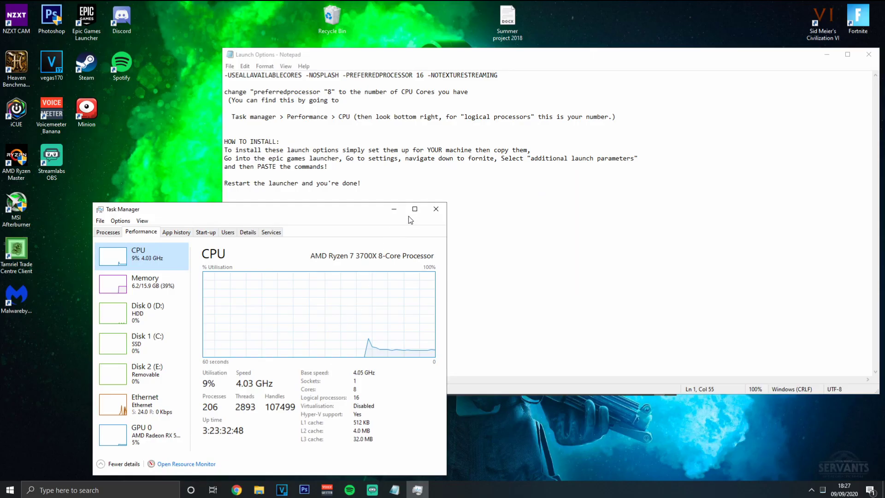
pyautogui.click(435, 209)
# Copy the launch parameters line -USEALLAVAILABLECORES -NOSPLASH -PREFERREDPROCESSOR 16 -NOTEXTURESTREAMING from the Launch Options document.
pyautogui.moveTo(511, 74); pyautogui.dragTo(221, 75)
pyautogui.hotkey('ctrl', 'c')
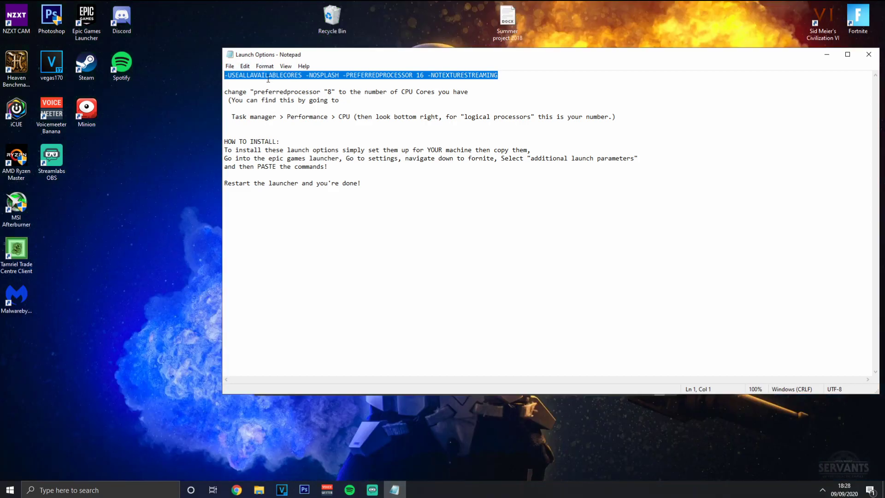
pyautogui.click(268, 79)
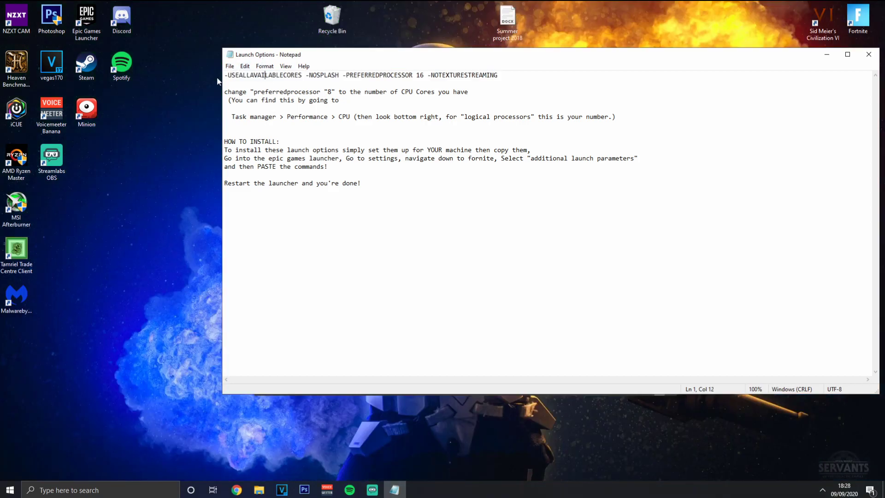
# Start the Epic Games Launcher and expand the Fortnite options under Manage Games in its settings.
pyautogui.doubleClick(77, 23)
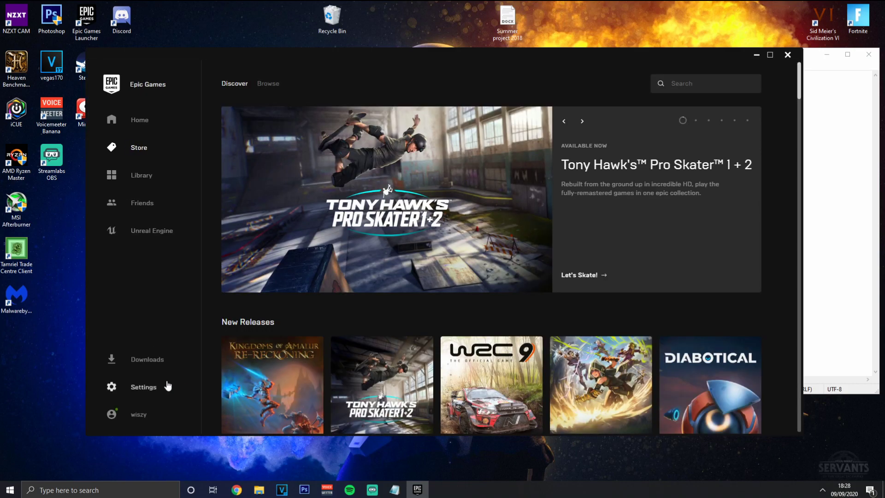
pyautogui.click(168, 387)
pyautogui.scroll(-6, 148, 308)
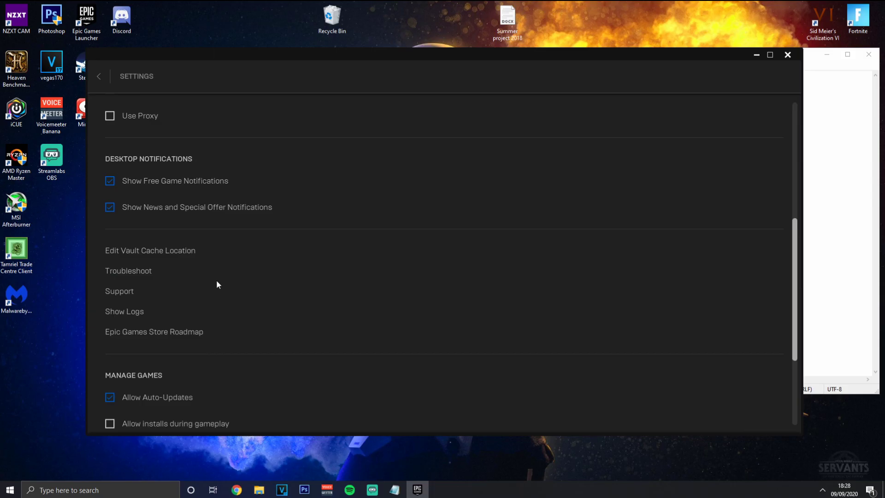
pyautogui.scroll(-4, 208, 286)
pyautogui.click(109, 319)
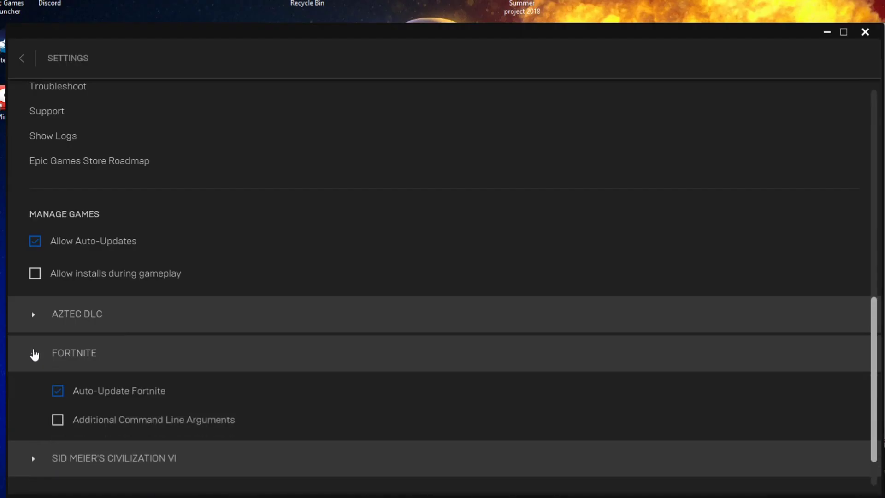
# Enable Additional Command Line Arguments for Fortnite and paste the copied launch parameters.
pyautogui.click(56, 420)
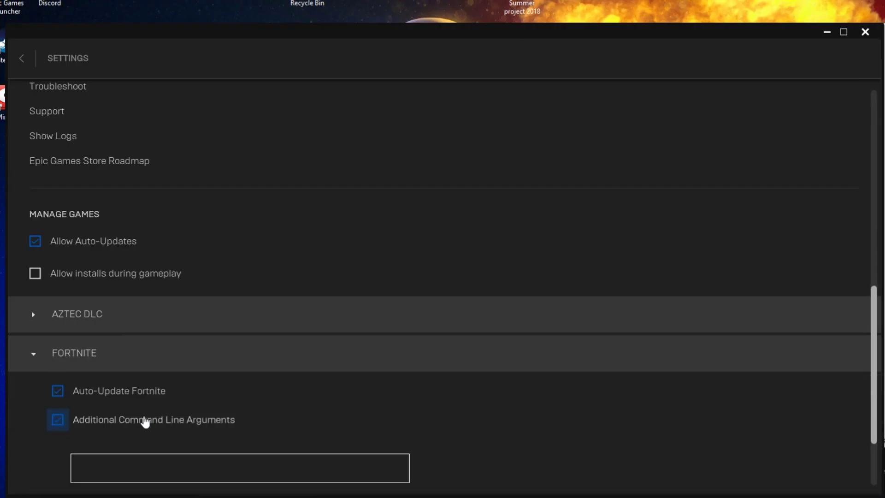
pyautogui.scroll(-2, 177, 390)
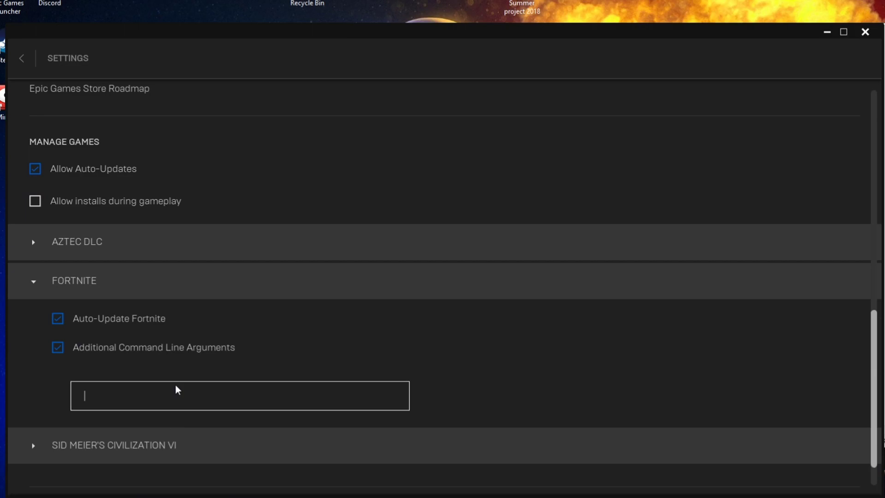
pyautogui.hotkey('ctrl', 'v')
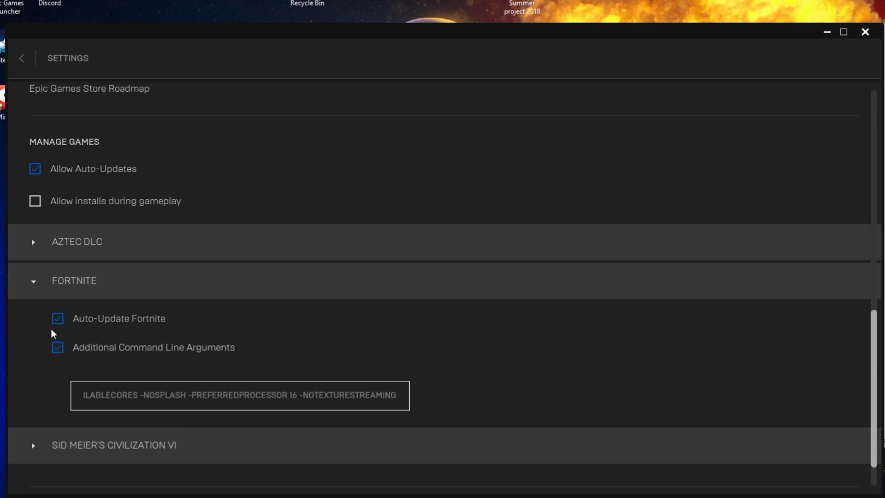
# Leave the launcher settings, exit the Epic Games Launcher completely including its background process, and reposition the Notepad window.
pyautogui.click(28, 282)
pyautogui.scroll(2, 19, 134)
pyautogui.click(22, 58)
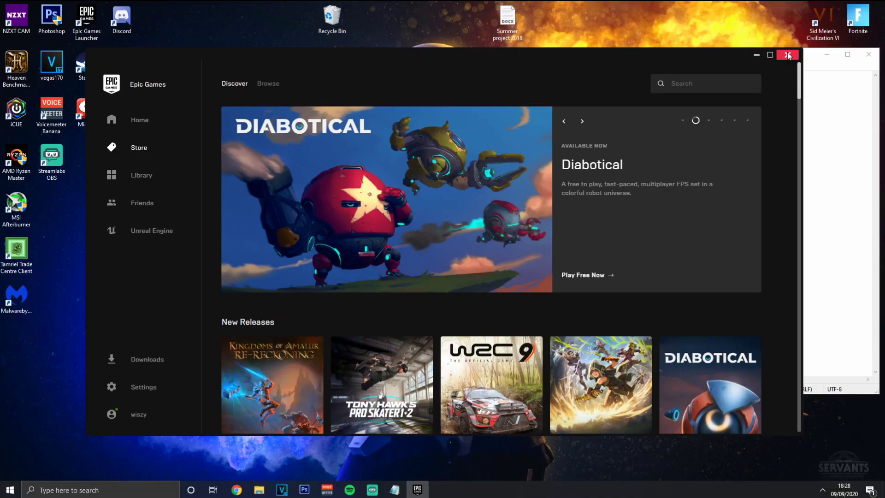
pyautogui.click(865, 32)
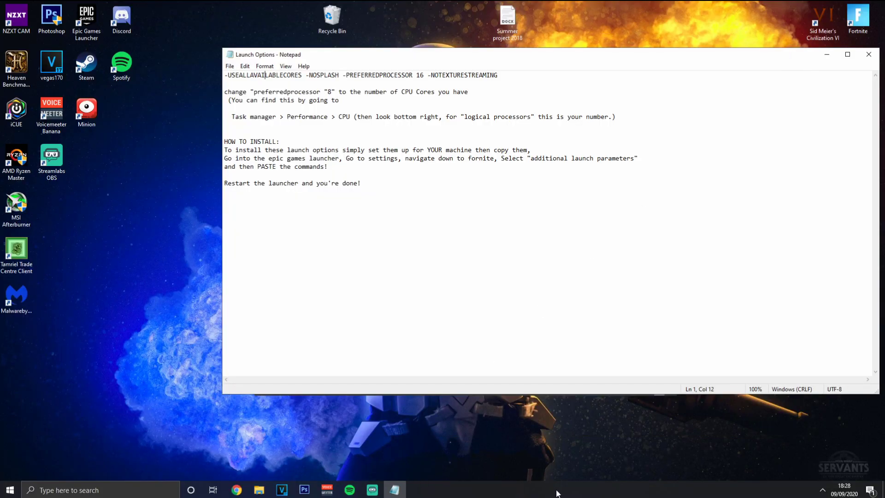
pyautogui.click(822, 490)
pyautogui.rightClick(795, 452)
pyautogui.click(807, 446)
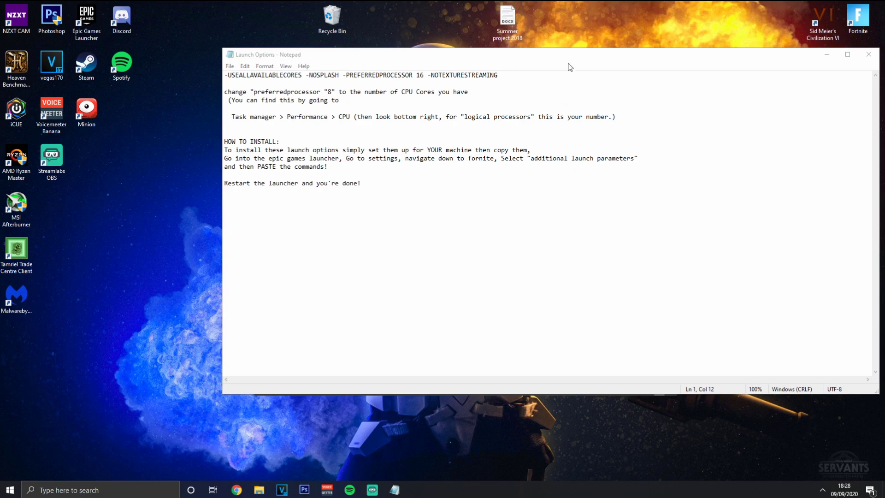
pyautogui.moveTo(450, 56); pyautogui.dragTo(328, 95)
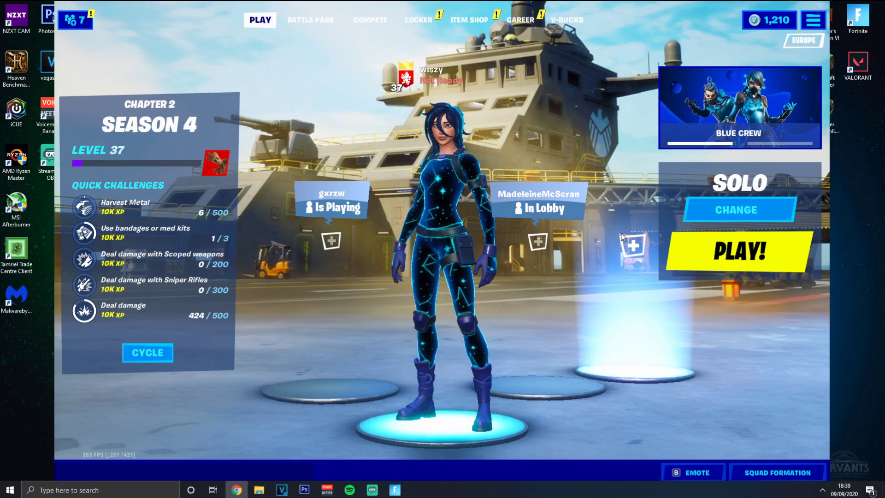
# Open the file location of the running Fortnite process from Task Manager.
pyautogui.rightClick(483, 487)
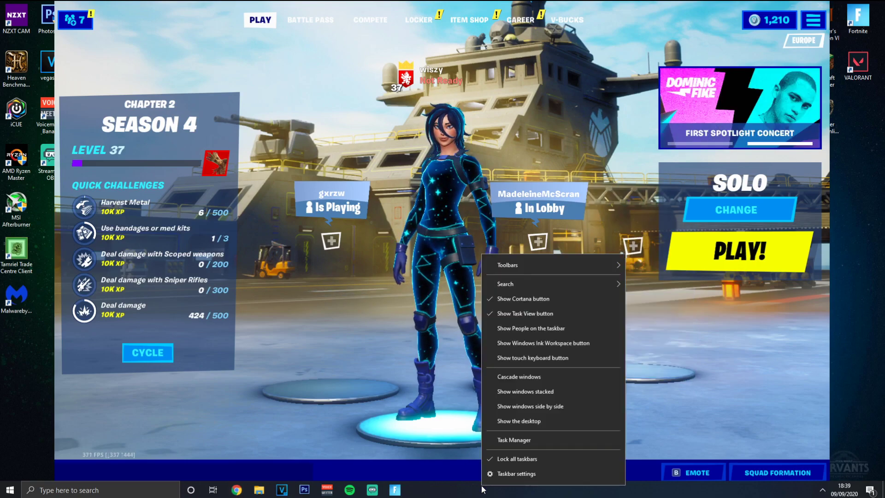
pyautogui.click(495, 441)
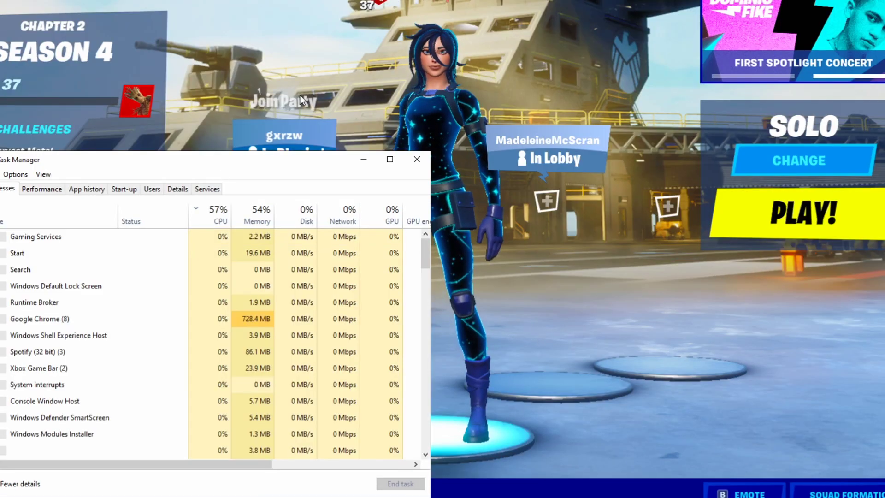
pyautogui.moveTo(239, 163); pyautogui.dragTo(333, 91)
pyautogui.click(128, 165)
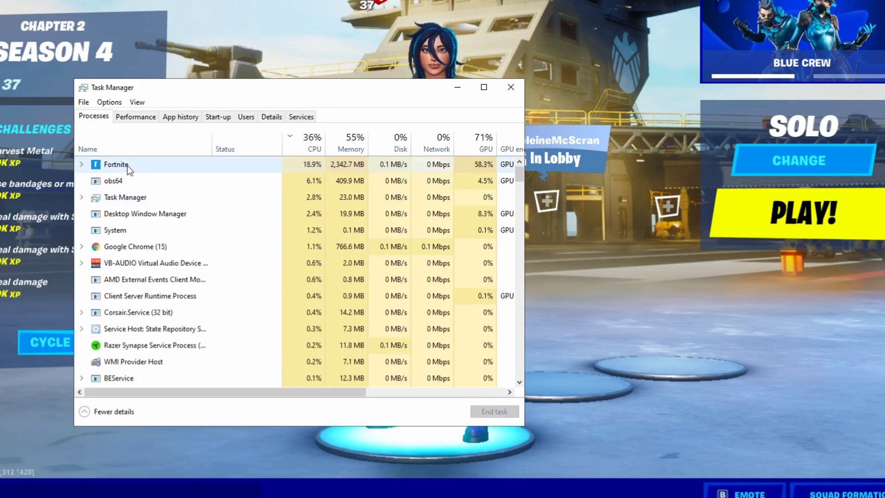
pyautogui.rightClick(127, 165)
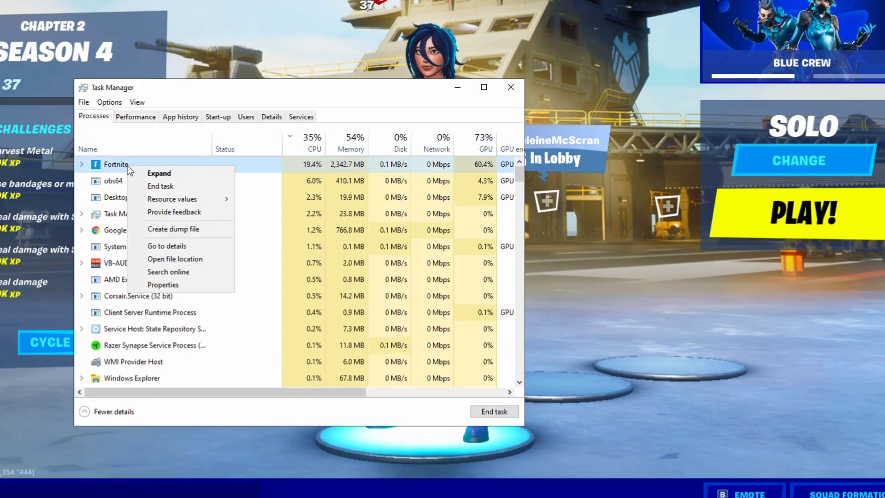
pyautogui.click(174, 262)
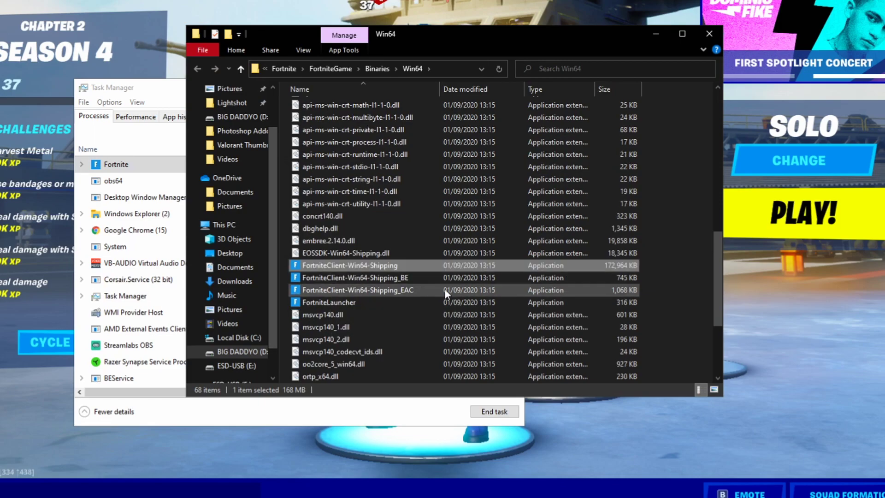
# Open the compatibility properties of FortniteClient-Win64-Shipping in the Win64 folder.
pyautogui.moveTo(675, 300); pyautogui.dragTo(300, 267)
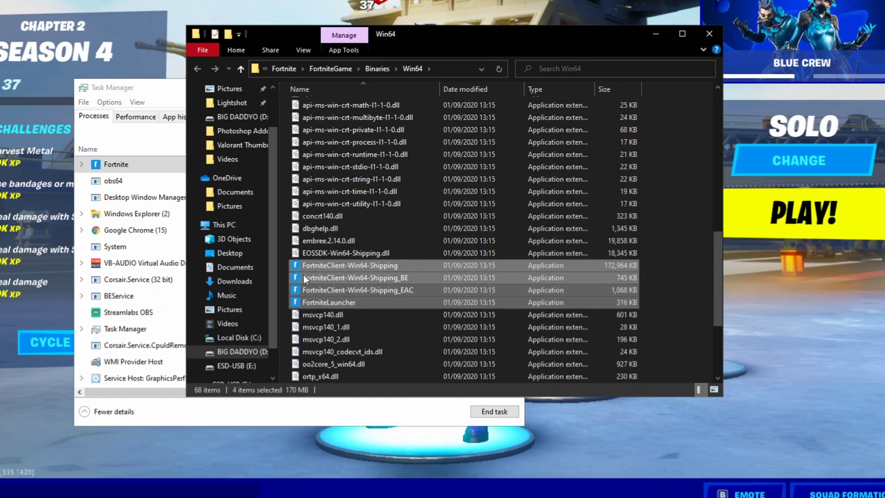
pyautogui.click(324, 266)
pyautogui.rightClick(325, 265)
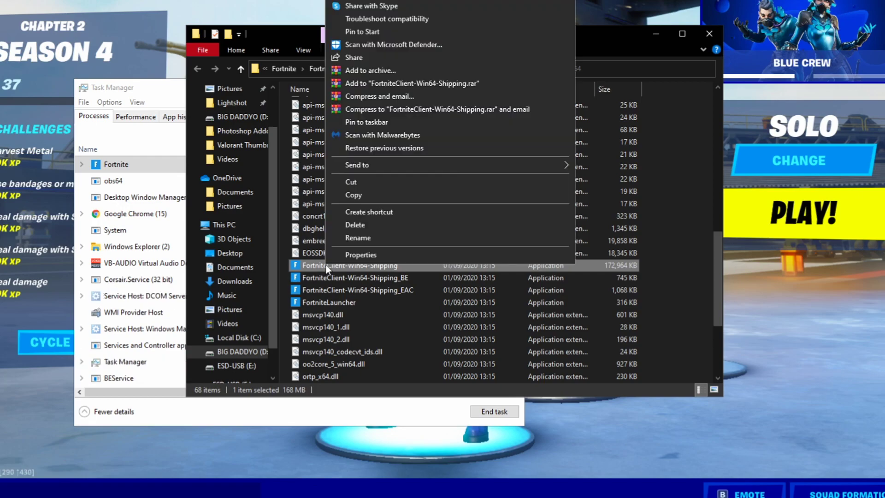
pyautogui.click(355, 255)
pyautogui.click(428, 219)
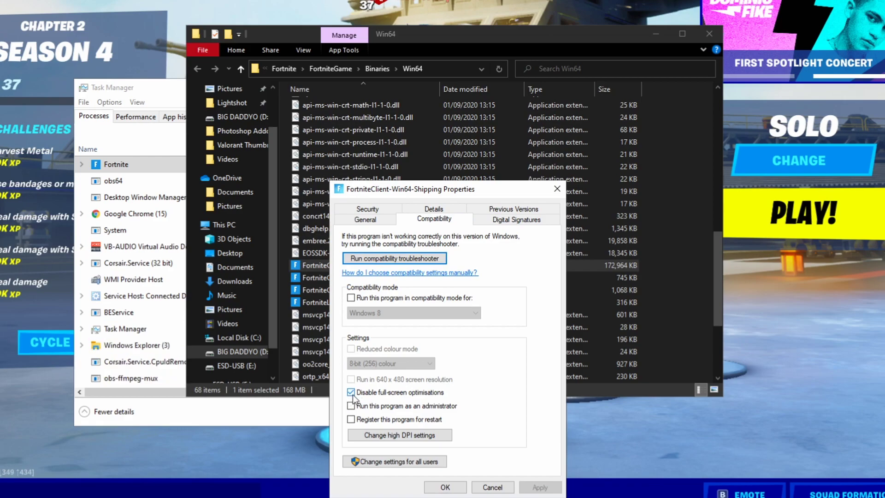
# Override the high DPI scaling behaviour with scaling performed by Application, apply it and close the properties.
pyautogui.click(393, 435)
pyautogui.click(385, 415)
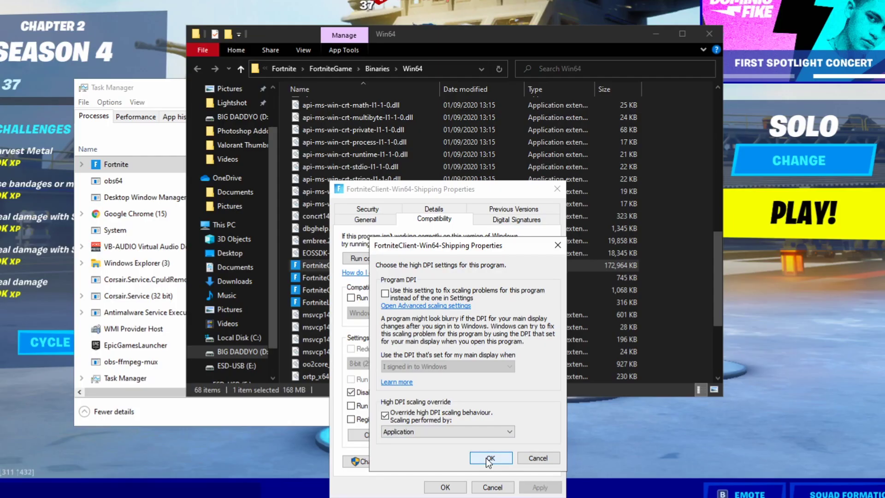
pyautogui.click(489, 459)
pyautogui.click(539, 487)
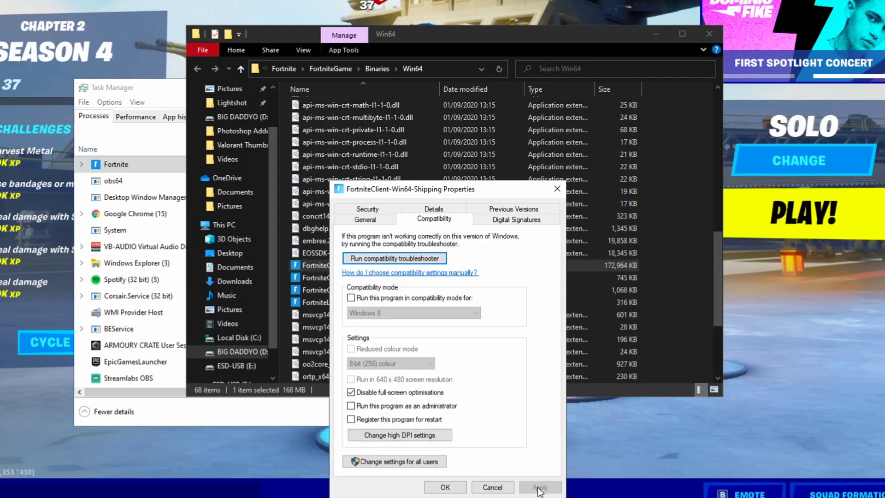
pyautogui.click(484, 489)
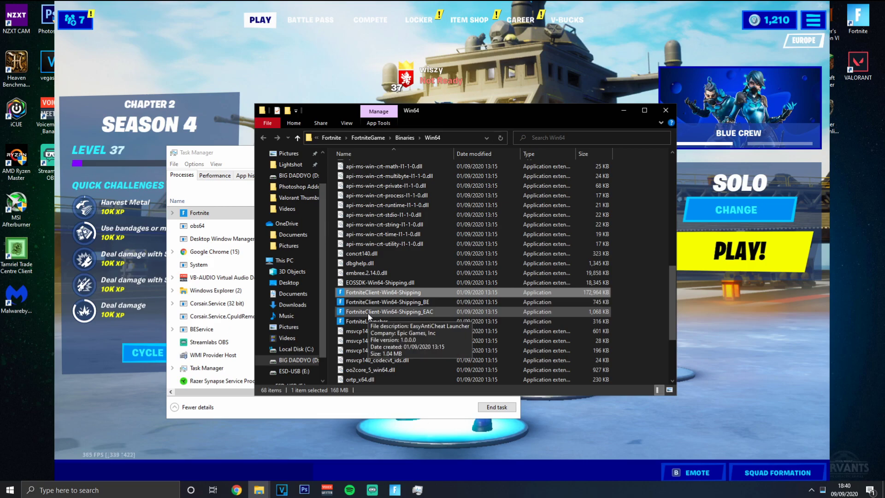
# Switch to Fortnite and open its video settings.
pyautogui.click(388, 492)
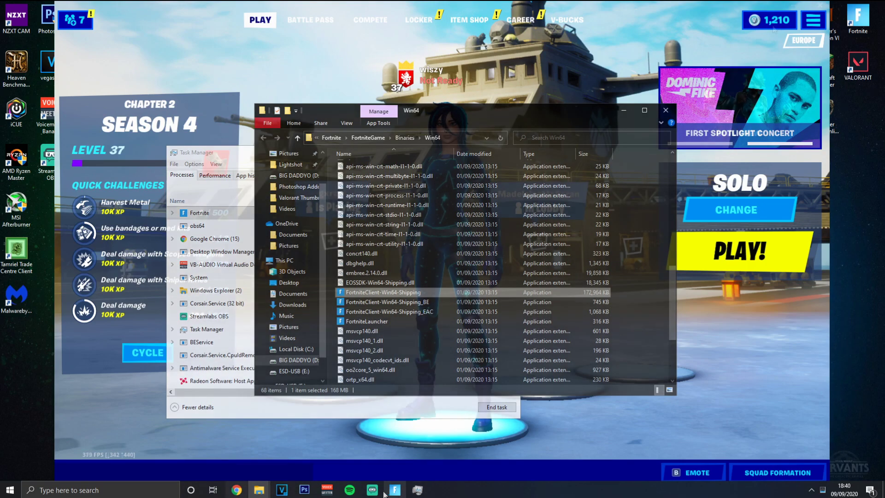
pyautogui.press('Escape')
pyautogui.click(679, 43)
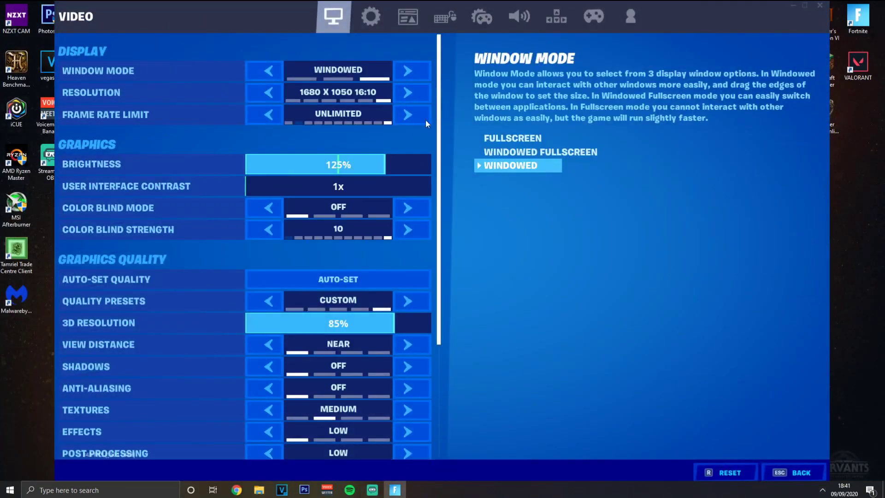
# Set the window mode to Fullscreen, apply the change and keep the new video settings.
pyautogui.click(408, 71)
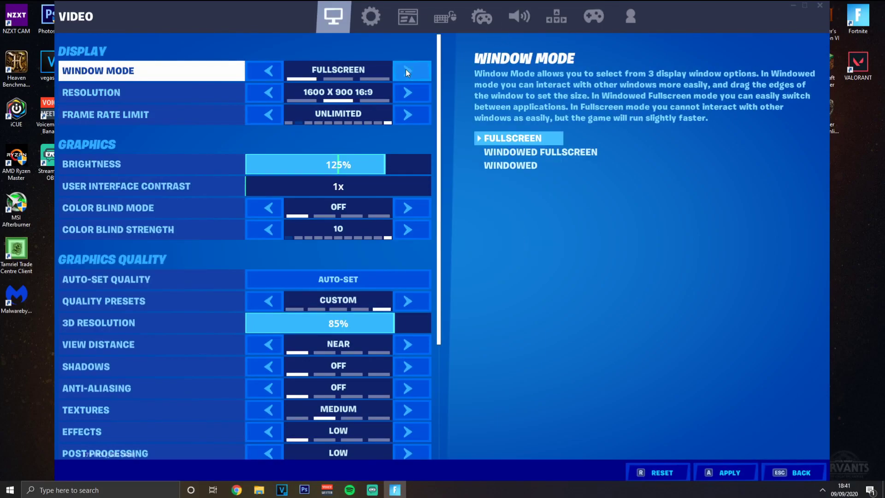
pyautogui.click(727, 472)
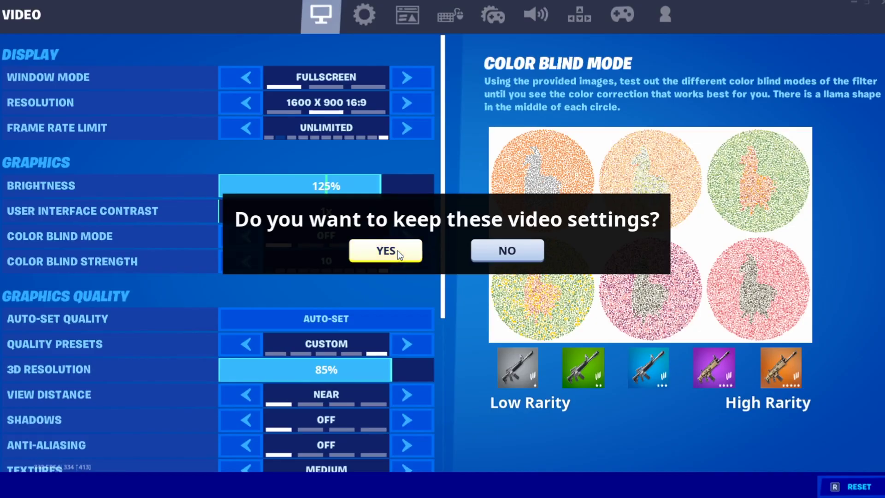
pyautogui.click(397, 250)
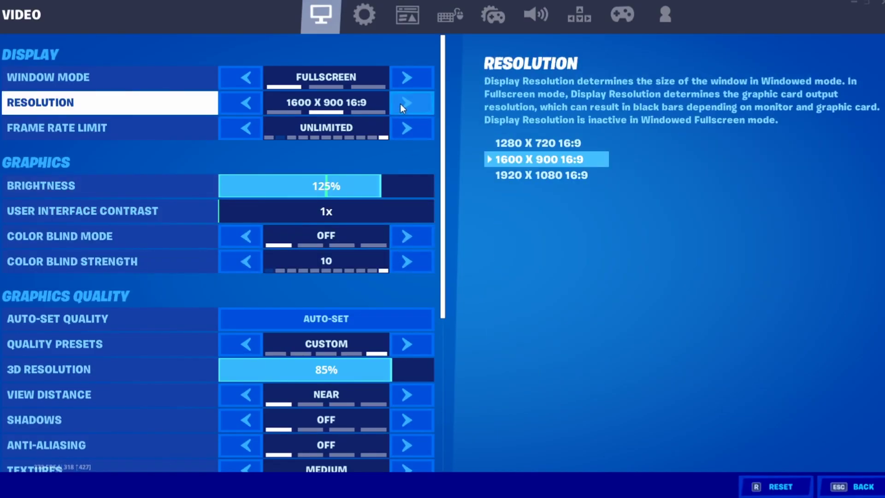
# Try the 1920 x 1080 resolution and return the setting to 1600 x 900.
pyautogui.click(400, 104)
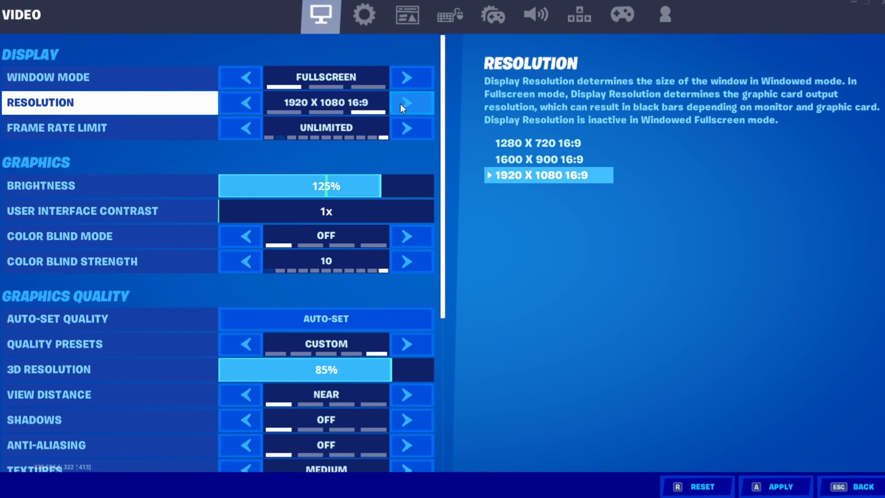
pyautogui.click(241, 106)
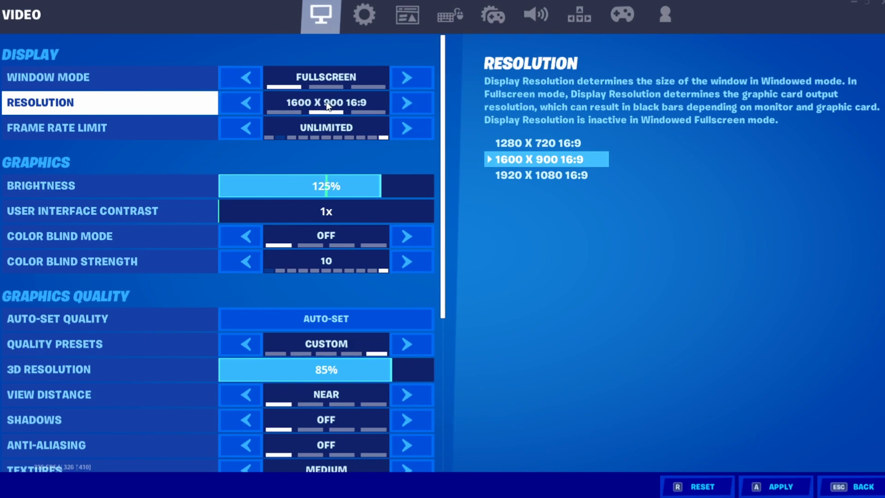
pyautogui.click(415, 107)
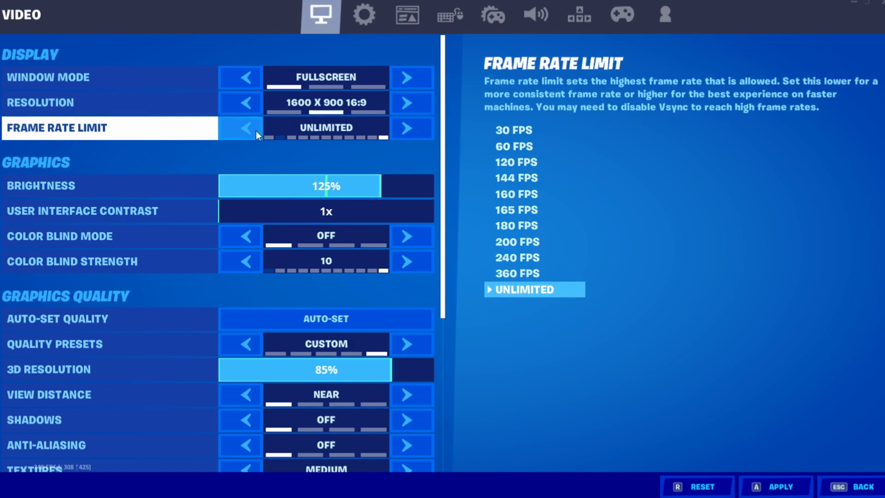
# Lower the frame rate limit to 144 FPS.
pyautogui.click(237, 131)
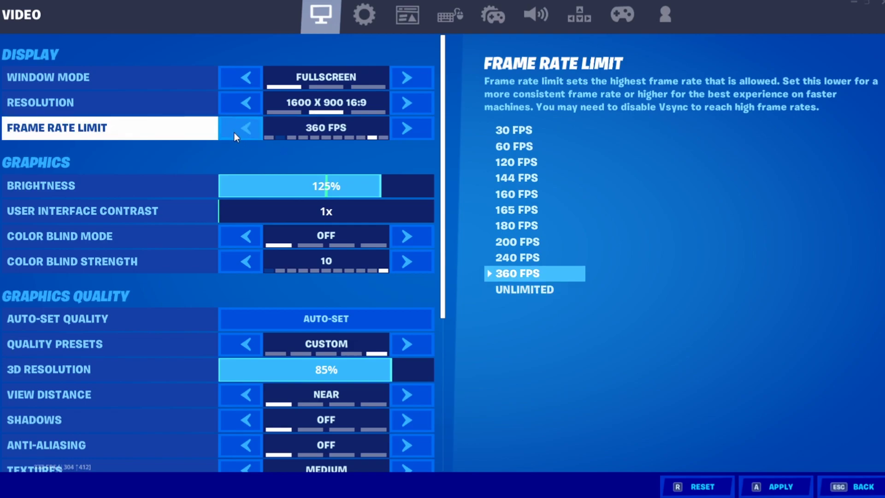
pyautogui.click(234, 132)
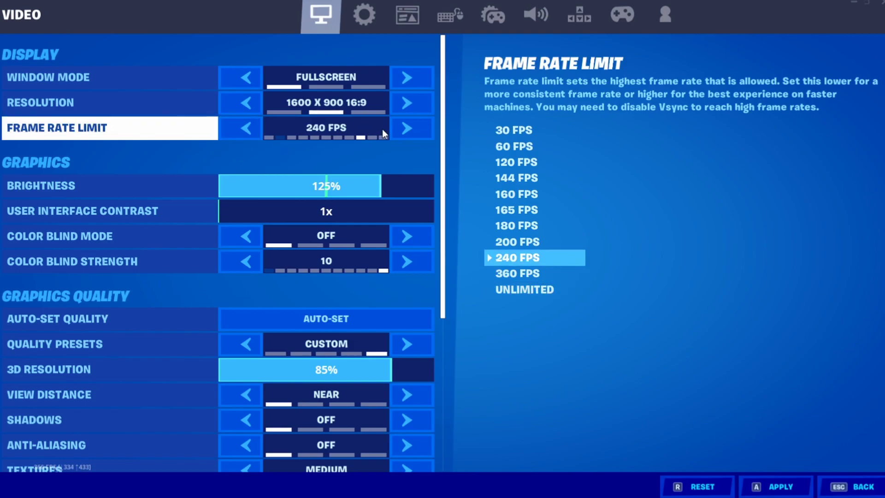
pyautogui.click(243, 131)
pyautogui.click(242, 131)
pyautogui.click(242, 131)
pyautogui.click(242, 131)
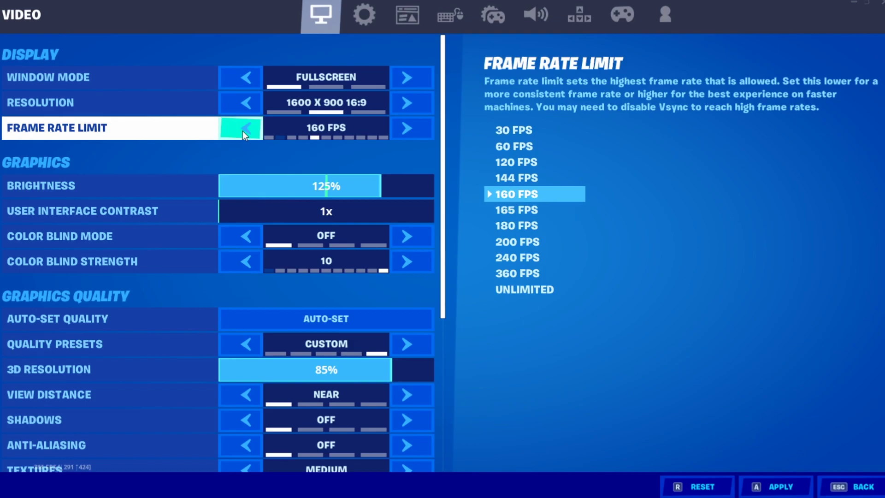
pyautogui.click(243, 131)
# Raise the frame rate limit back to Unlimited.
pyautogui.click(410, 129)
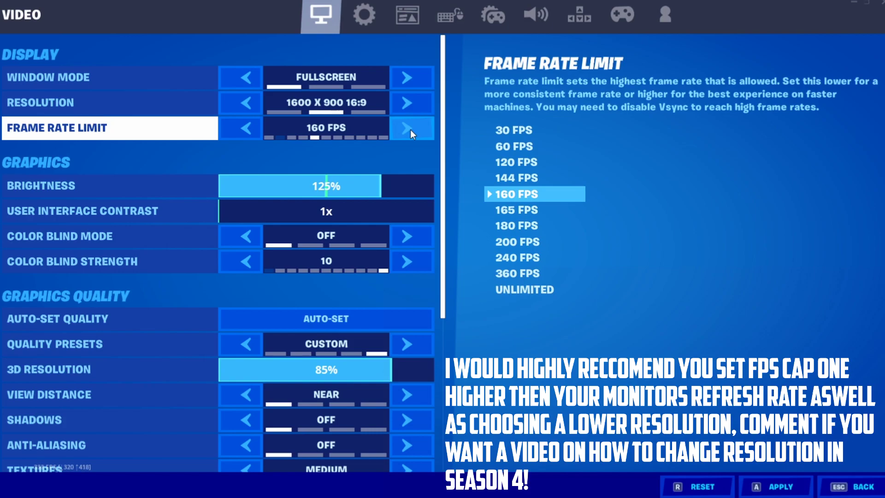
pyautogui.click(411, 130)
pyautogui.click(410, 129)
pyautogui.click(410, 129)
pyautogui.click(411, 129)
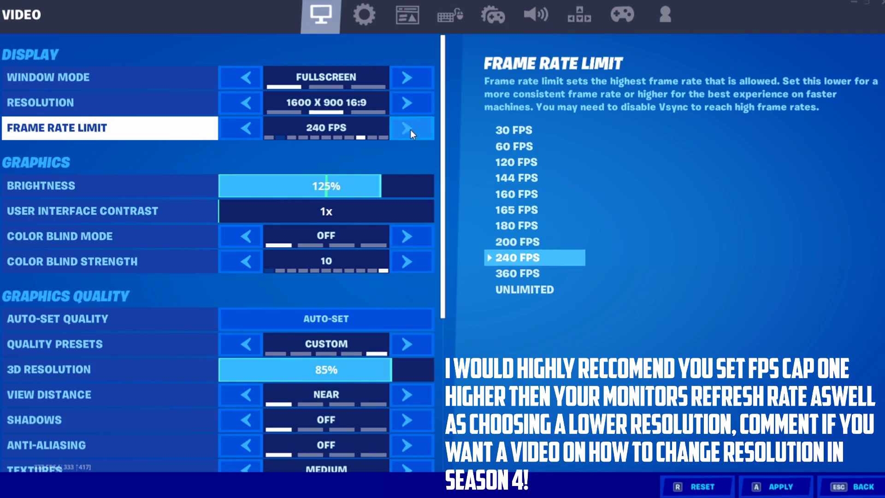
pyautogui.click(410, 129)
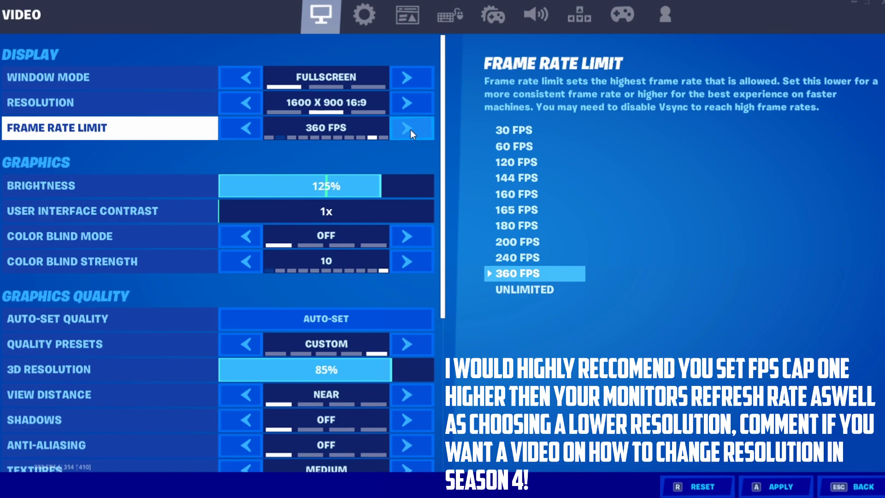
pyautogui.click(410, 129)
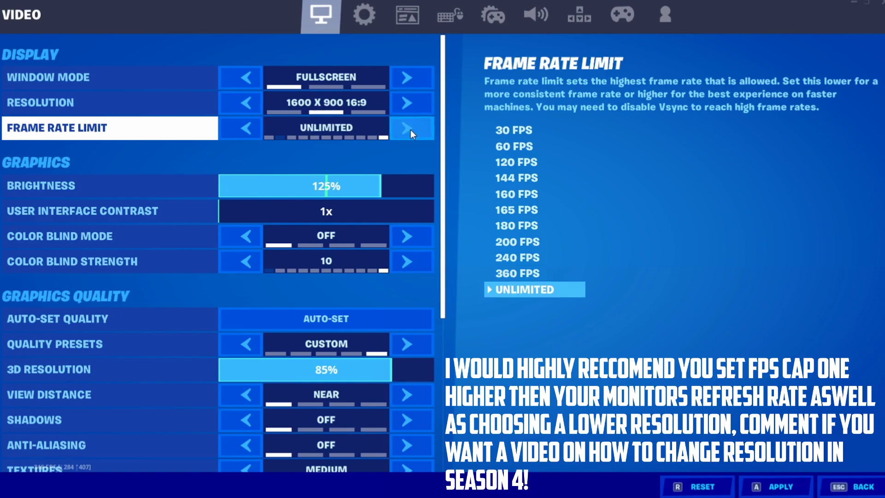